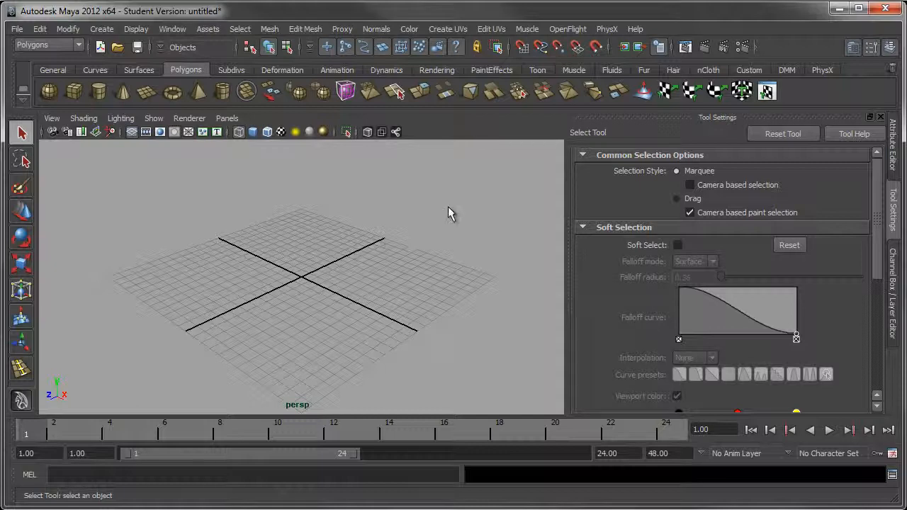
# Create a polygon cube on the grid with 3 width, height and depth divisions, and display it shaded
pyautogui.keyDown('alt'); pyautogui.moveTo(227, 197); pyautogui.dragTo(261, 199); pyautogui.keyUp('alt')
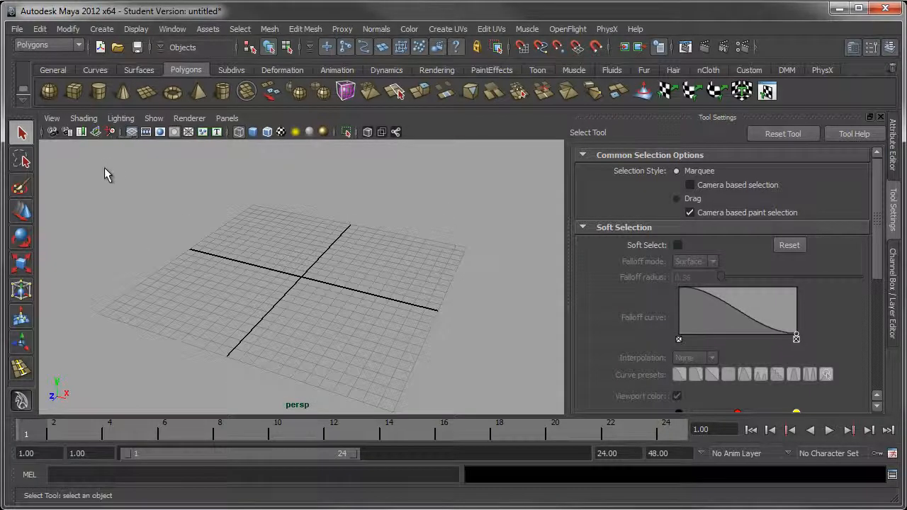
pyautogui.click(74, 92)
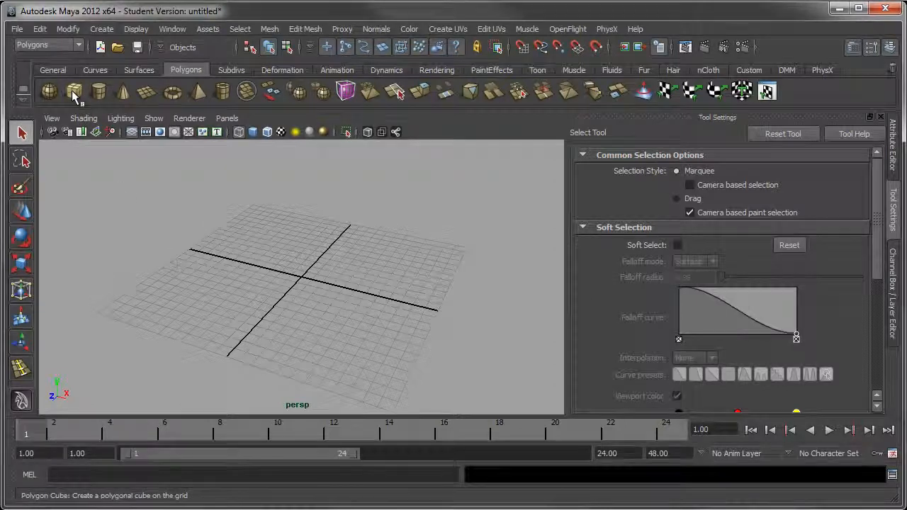
pyautogui.moveTo(297, 278); pyautogui.dragTo(423, 170)
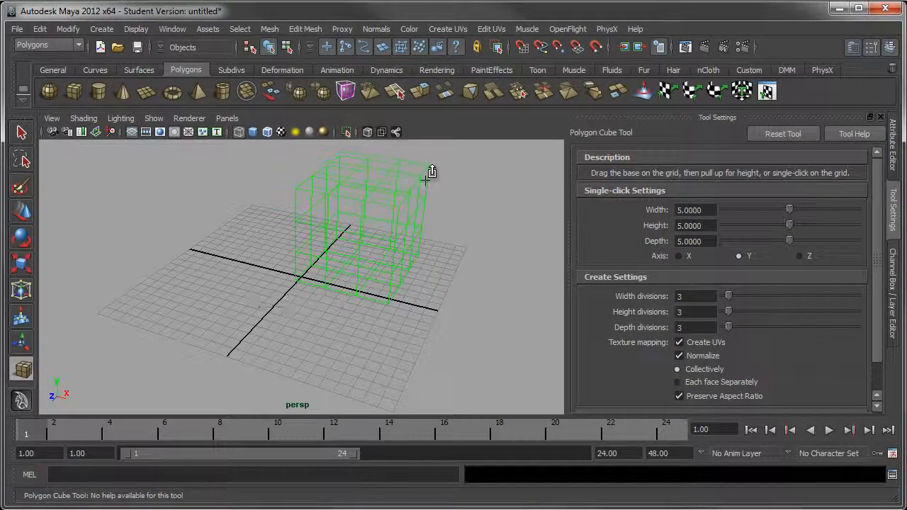
pyautogui.press('5')
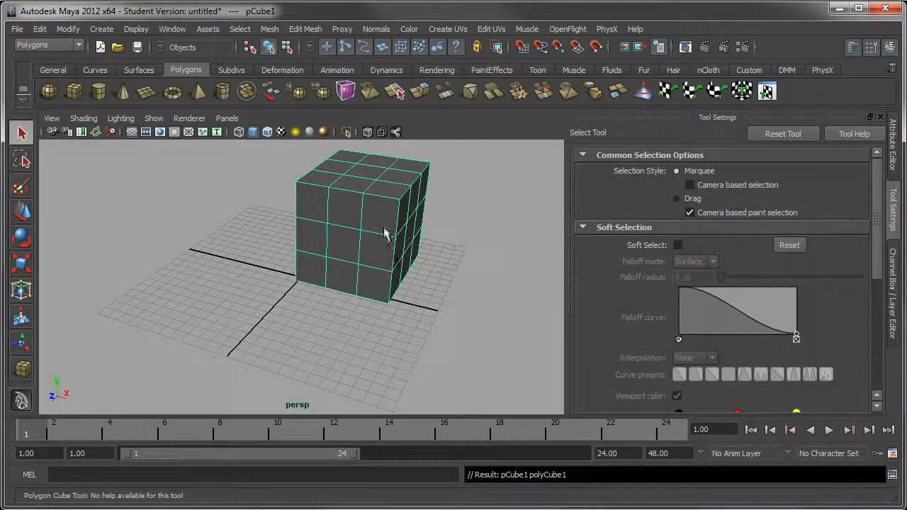
pyautogui.moveTo(385, 229)
pyautogui.keyDown('alt'); pyautogui.mouseDown()
pyautogui.moveTo(436, 231)
pyautogui.moveTo(433, 217)
pyautogui.mouseUp(); pyautogui.keyUp('alt')
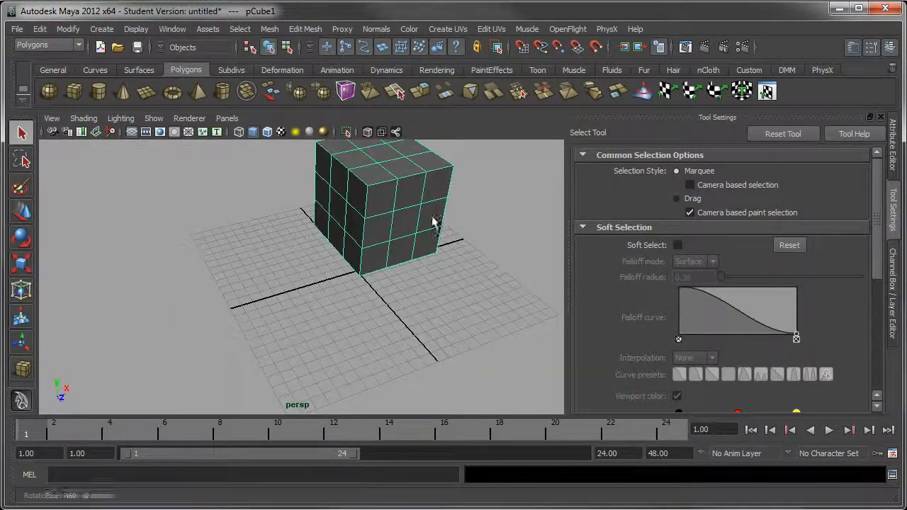
# Draw a freeform curvy closed shape beside the cube with the Create Polygon Tool, using 1 division per edge
pyautogui.click(270, 29)
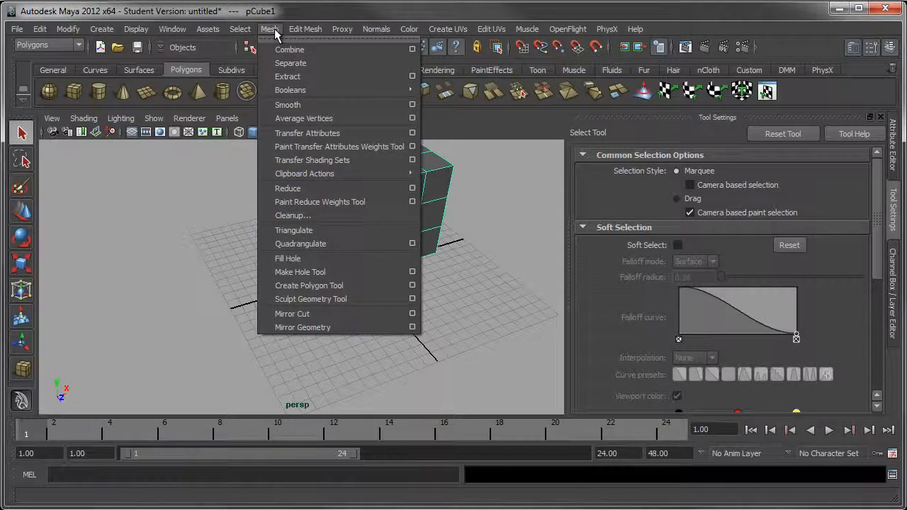
pyautogui.click(327, 290)
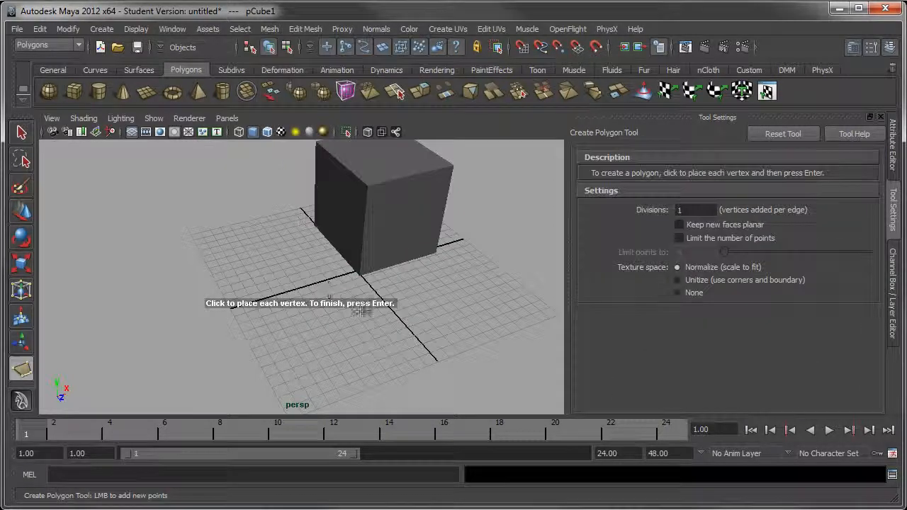
pyautogui.keyDown('alt'); pyautogui.moveTo(383, 292); pyautogui.dragTo(348, 273, button='right'); pyautogui.keyUp('alt')
pyautogui.keyDown('alt'); pyautogui.moveTo(348, 273); pyautogui.dragTo(290, 292); pyautogui.keyUp('alt')
pyautogui.keyDown('alt'); pyautogui.moveTo(227, 238); pyautogui.dragTo(301, 315, button='right'); pyautogui.keyUp('alt')
pyautogui.click(204, 268)
pyautogui.click(246, 241)
pyautogui.click(264, 217)
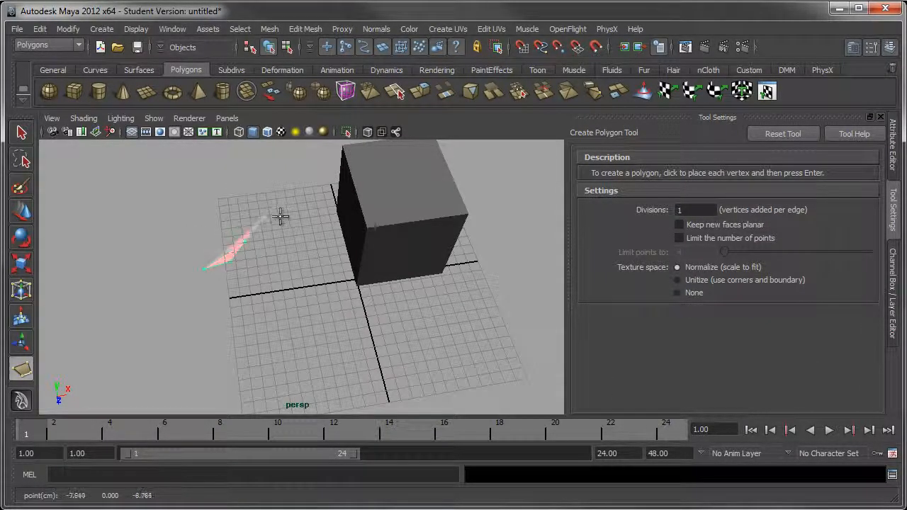
pyautogui.click(292, 219)
pyautogui.click(309, 236)
pyautogui.click(313, 266)
pyautogui.click(305, 292)
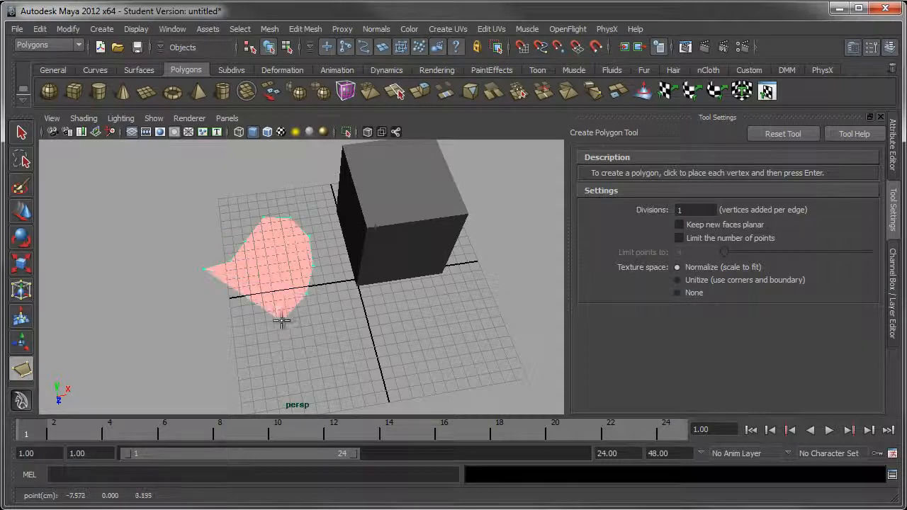
pyautogui.click(282, 322)
pyautogui.click(255, 346)
pyautogui.click(239, 369)
pyautogui.click(245, 384)
pyautogui.keyDown('alt'); pyautogui.moveTo(298, 363); pyautogui.dragTo(312, 230, button='middle'); pyautogui.keyUp('alt')
pyautogui.click(304, 294)
pyautogui.click(331, 317)
pyautogui.click(308, 338)
pyautogui.click(278, 364)
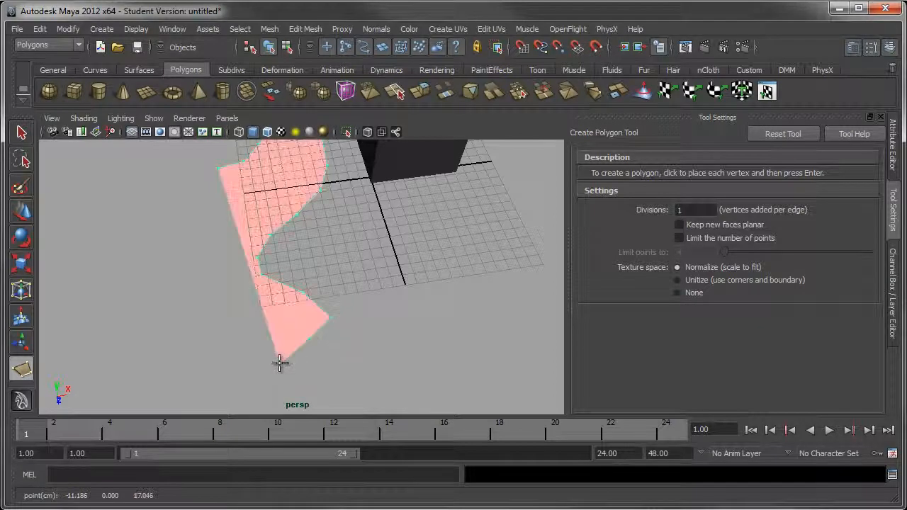
pyautogui.click(249, 367)
pyautogui.click(220, 357)
pyautogui.click(187, 342)
pyautogui.click(171, 312)
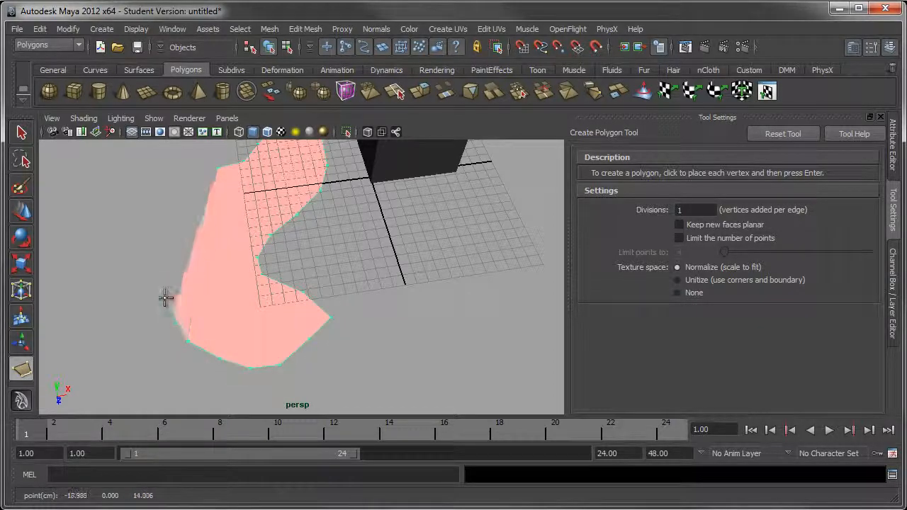
pyautogui.click(163, 285)
pyautogui.click(178, 244)
pyautogui.click(218, 225)
pyautogui.click(221, 207)
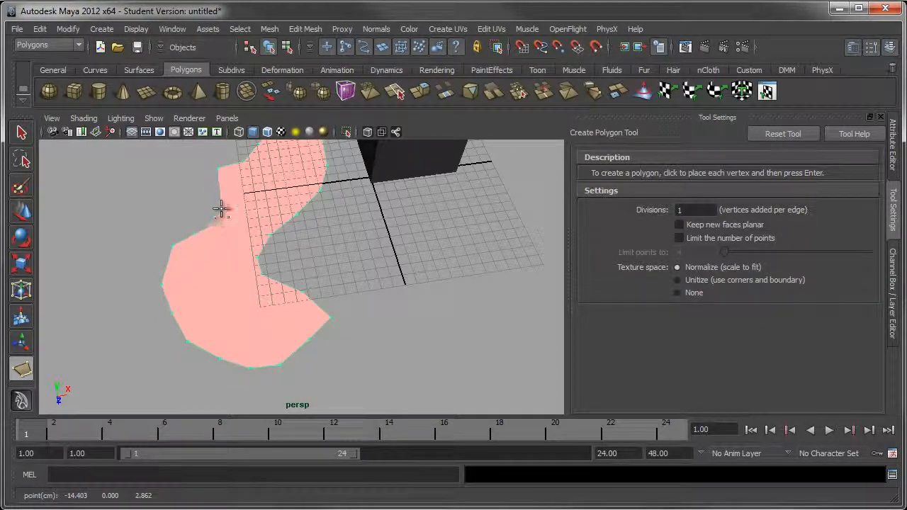
pyautogui.click(203, 196)
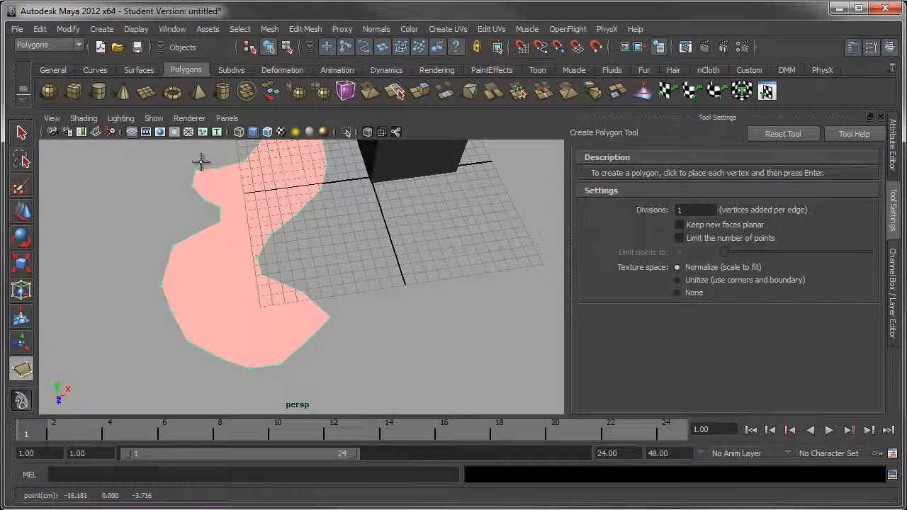
pyautogui.keyDown('alt'); pyautogui.moveTo(247, 183); pyautogui.dragTo(380, 293); pyautogui.keyUp('alt')
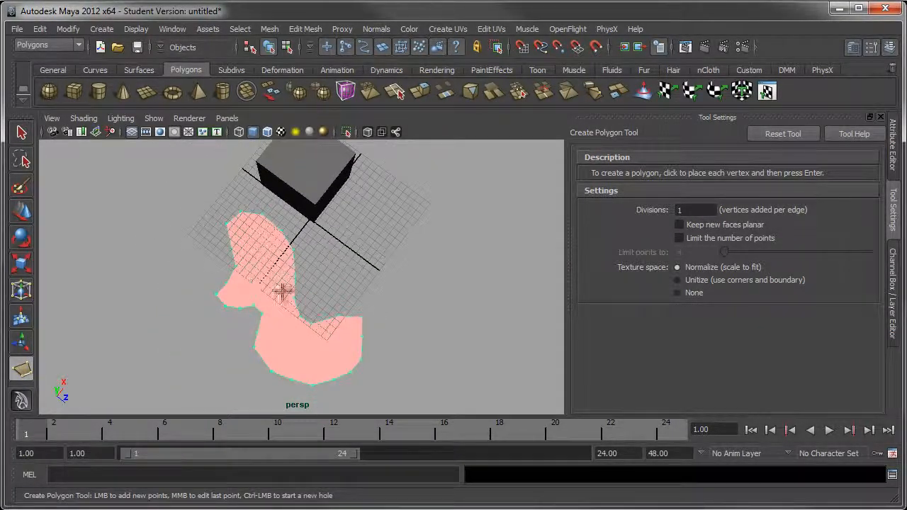
pyautogui.press('Return')
# Extrude the freeform polygon's face into a thick slab and return to object selection
pyautogui.keyDown('alt'); pyautogui.moveTo(330, 350); pyautogui.dragTo(304, 270); pyautogui.keyUp('alt')
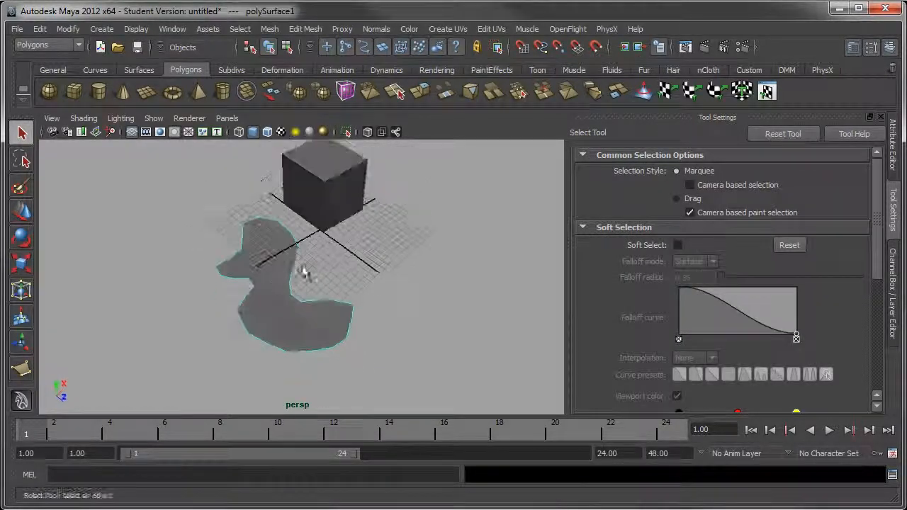
pyautogui.click(423, 100)
pyautogui.keyDown('alt'); pyautogui.moveTo(397, 226); pyautogui.dragTo(324, 297); pyautogui.keyUp('alt')
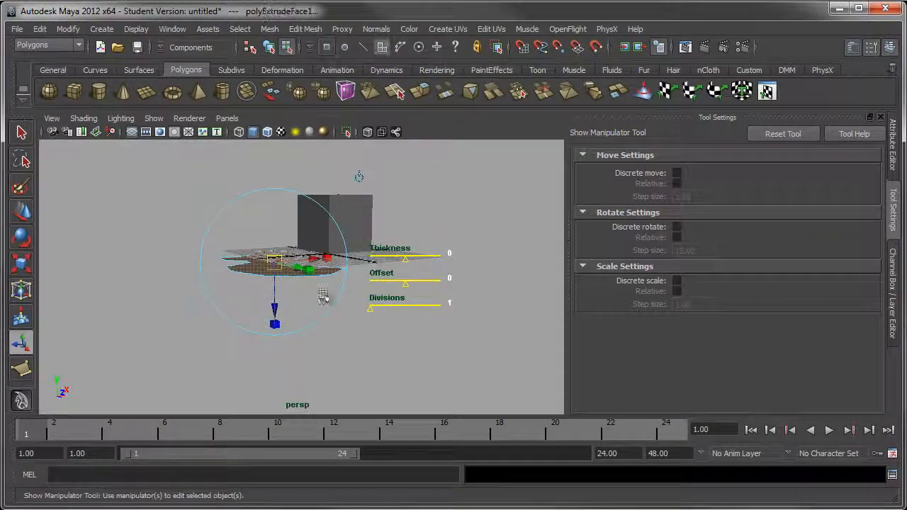
pyautogui.moveTo(274, 318)
pyautogui.mouseDown()
pyautogui.moveTo(276, 329)
pyautogui.moveTo(415, 208)
pyautogui.moveTo(464, 259)
pyautogui.moveTo(389, 256)
pyautogui.moveTo(418, 235)
pyautogui.moveTo(298, 305)
pyautogui.mouseUp()
pyautogui.press('q')
pyautogui.moveTo(298, 305); pyautogui.dragTo(355, 282, button='right')
pyautogui.keyDown('alt'); pyautogui.moveTo(355, 282); pyautogui.dragTo(334, 245); pyautogui.keyUp('alt')
pyautogui.click(280, 247)
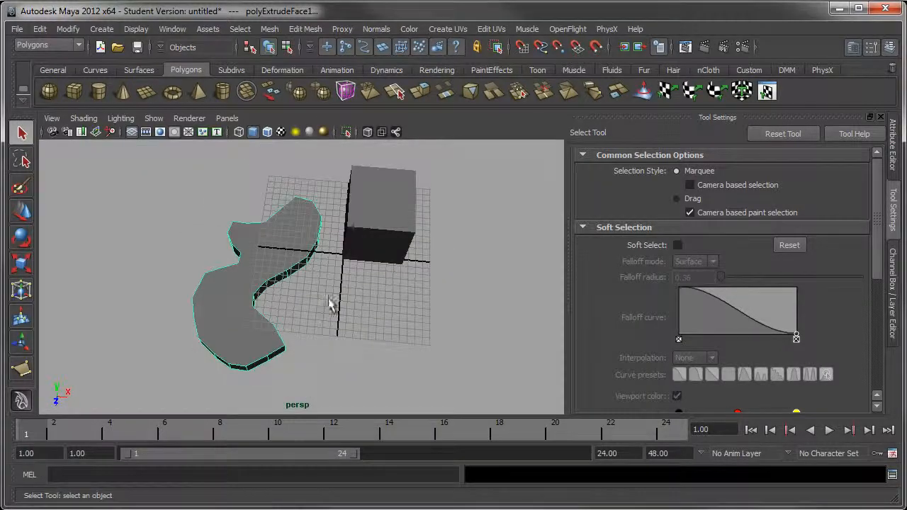
# Examine the extruded slab's hard edges and side faces from several angles, with and without its wireframe highlighted
pyautogui.keyDown('alt'); pyautogui.moveTo(330, 307); pyautogui.dragTo(340, 283); pyautogui.keyUp('alt')
pyautogui.keyDown('alt'); pyautogui.moveTo(235, 251); pyautogui.dragTo(300, 319); pyautogui.keyUp('alt')
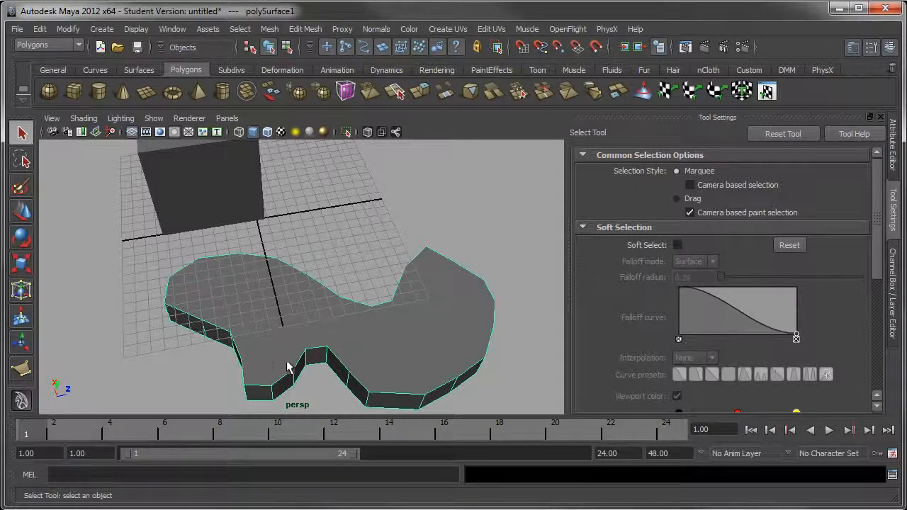
pyautogui.keyDown('alt'); pyautogui.moveTo(292, 368); pyautogui.dragTo(322, 357); pyautogui.keyUp('alt')
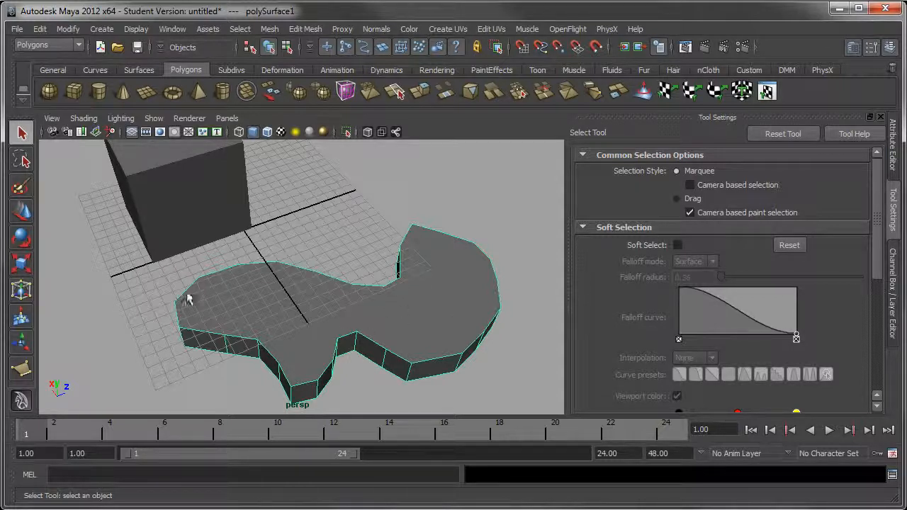
pyautogui.keyDown('alt'); pyautogui.moveTo(416, 310); pyautogui.dragTo(285, 248); pyautogui.keyUp('alt')
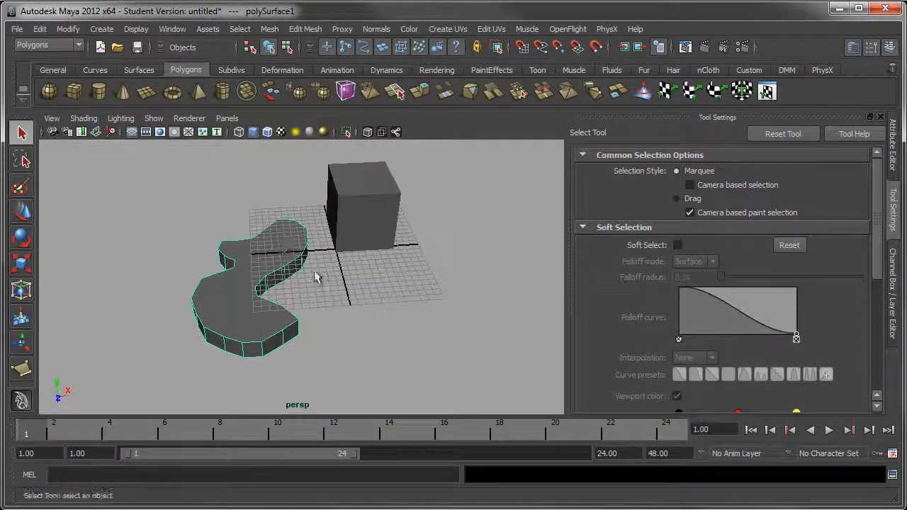
pyautogui.click(343, 298)
pyautogui.keyDown('alt'); pyautogui.moveTo(344, 277); pyautogui.dragTo(313, 305, button='middle'); pyautogui.keyUp('alt')
pyautogui.keyDown('alt'); pyautogui.moveTo(291, 279); pyautogui.dragTo(393, 267); pyautogui.keyUp('alt')
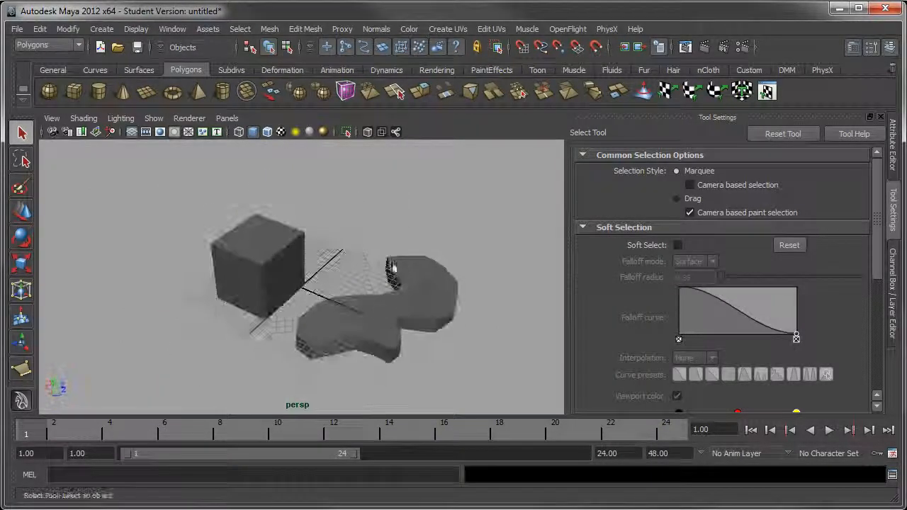
pyautogui.keyDown('alt'); pyautogui.moveTo(448, 290); pyautogui.dragTo(351, 248, button='middle'); pyautogui.keyUp('alt')
pyautogui.keyDown('alt'); pyautogui.moveTo(337, 231); pyautogui.dragTo(444, 319, button='right'); pyautogui.keyUp('alt')
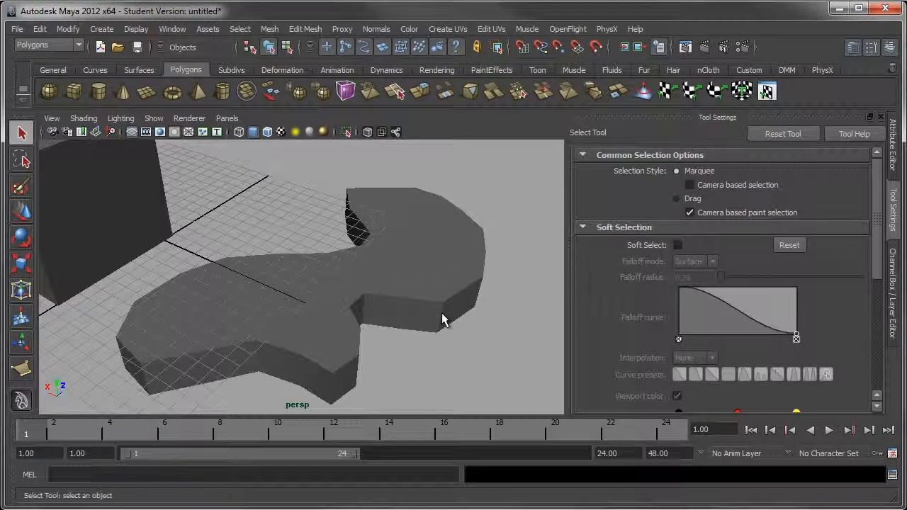
pyautogui.click(443, 318)
pyautogui.keyDown('alt'); pyautogui.moveTo(443, 318); pyautogui.dragTo(310, 327); pyautogui.keyUp('alt')
pyautogui.keyDown('alt'); pyautogui.moveTo(482, 288); pyautogui.dragTo(448, 279, button='right'); pyautogui.keyUp('alt')
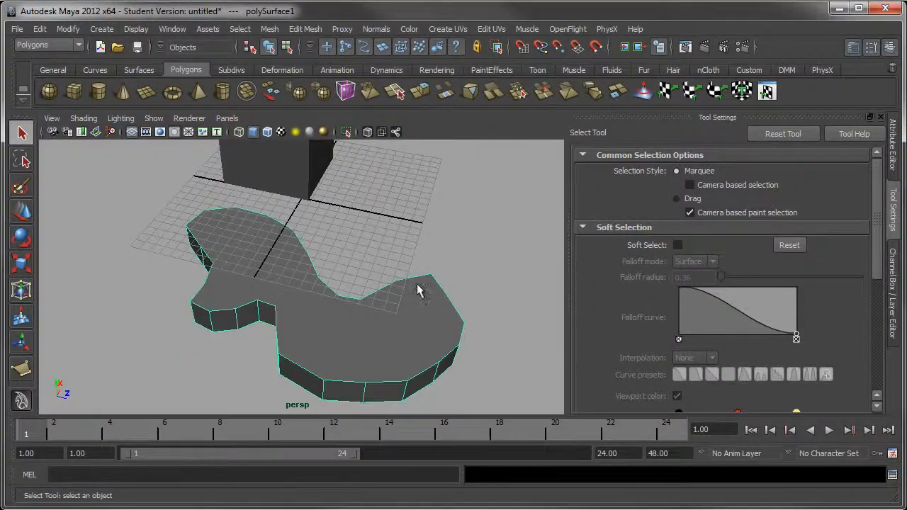
pyautogui.press('space')
pyautogui.press('space')
pyautogui.keyDown('alt'); pyautogui.moveTo(437, 177); pyautogui.dragTo(446, 161, button='middle'); pyautogui.keyUp('alt')
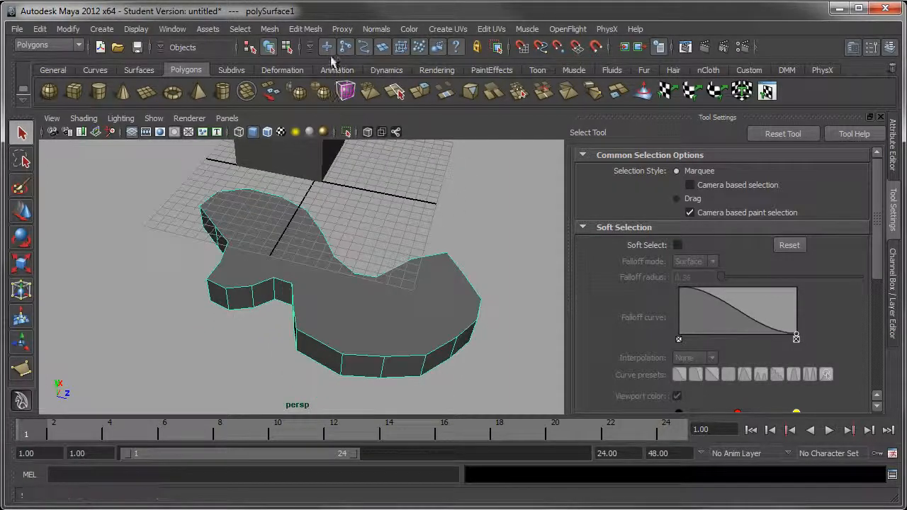
# Open the Bevel options for the slab and hide the tool settings so the dialog and the model fit side by side
pyautogui.click(316, 30)
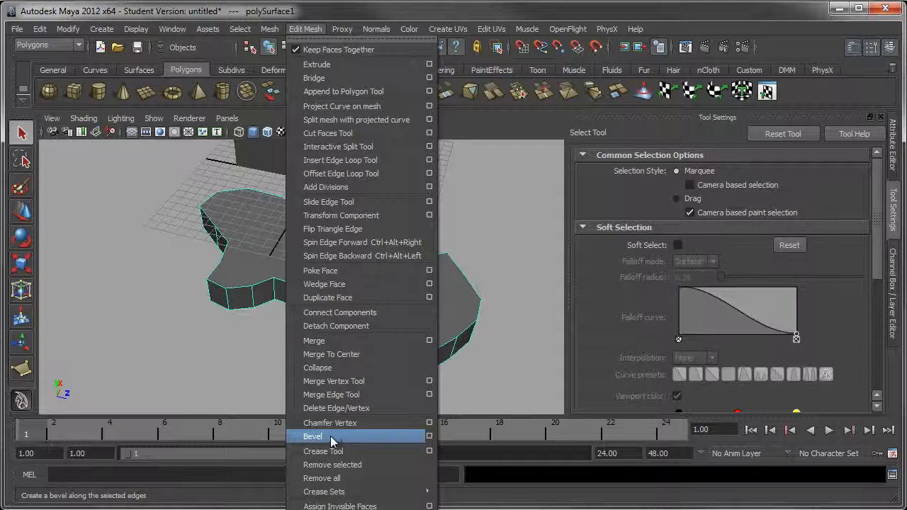
pyautogui.click(430, 440)
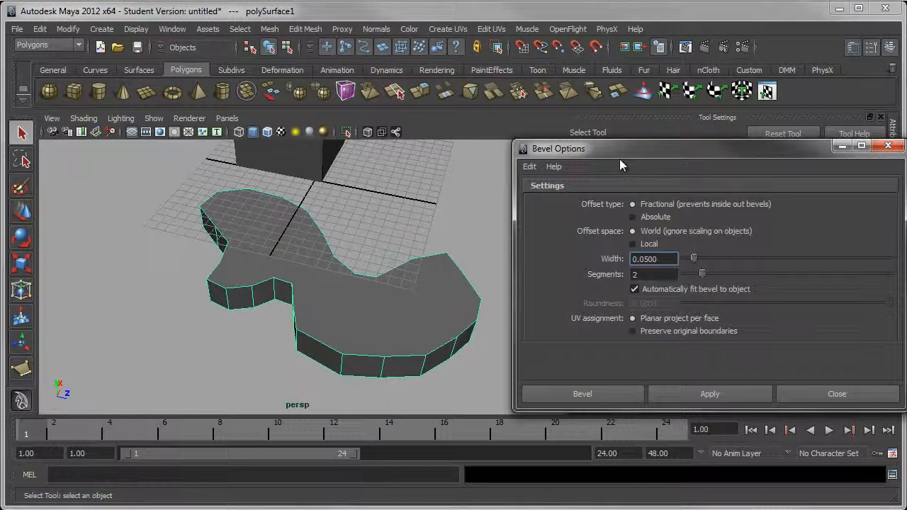
pyautogui.moveTo(608, 154); pyautogui.dragTo(261, 169)
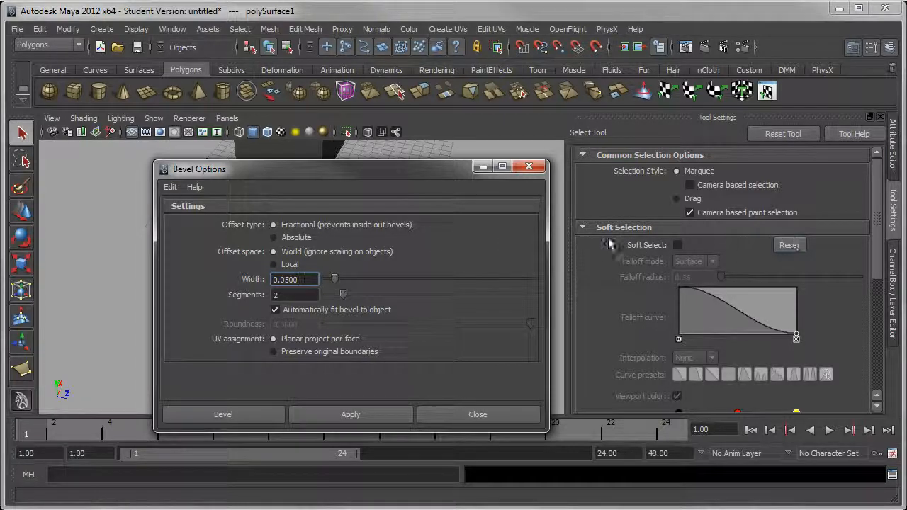
pyautogui.click(894, 207)
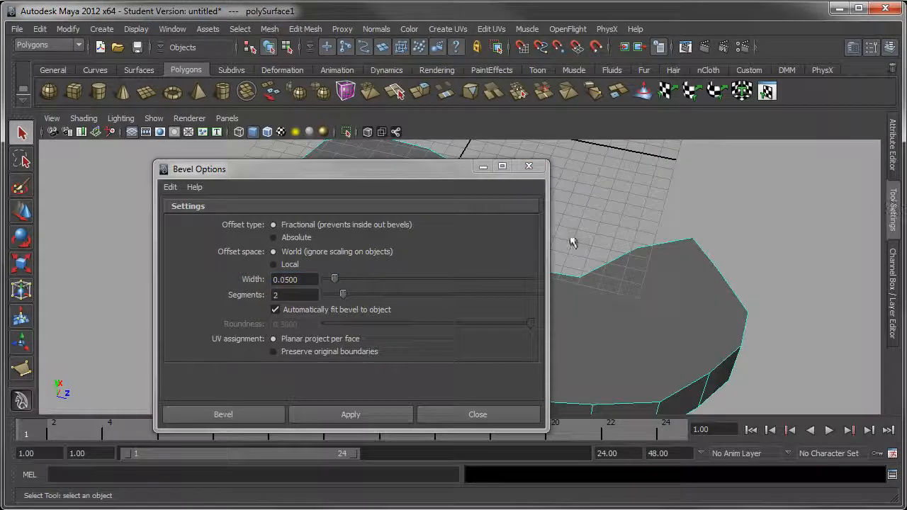
pyautogui.moveTo(394, 176); pyautogui.dragTo(719, 148)
pyautogui.keyDown('alt'); pyautogui.moveTo(397, 213); pyautogui.dragTo(310, 285); pyautogui.keyUp('alt')
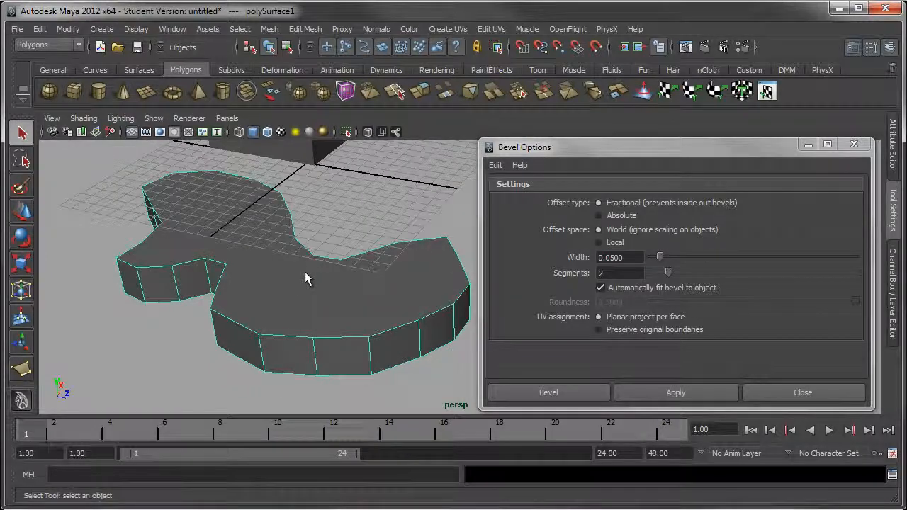
# Switch the slab to edge selection and select the top edges around its large rounded end
pyautogui.keyDown('alt'); pyautogui.moveTo(305, 271); pyautogui.dragTo(345, 314); pyautogui.keyUp('alt')
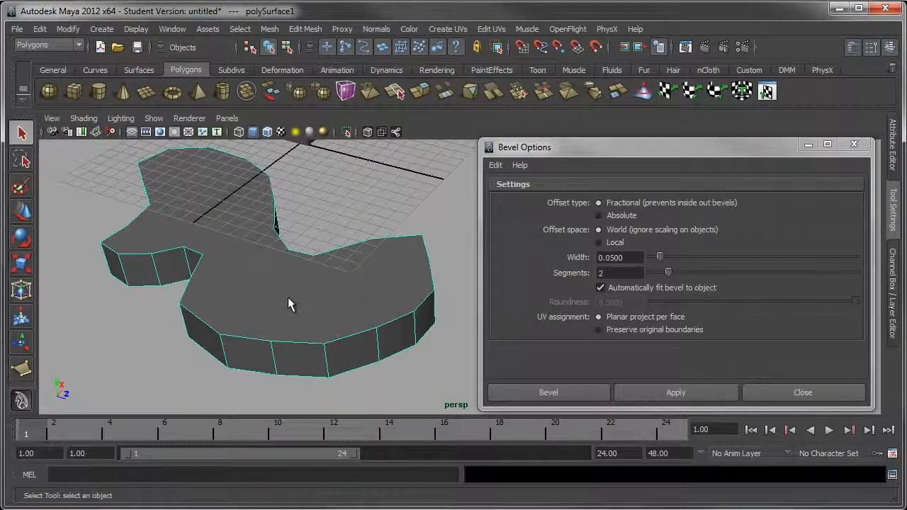
pyautogui.moveTo(351, 342); pyautogui.dragTo(351, 314, button='right')
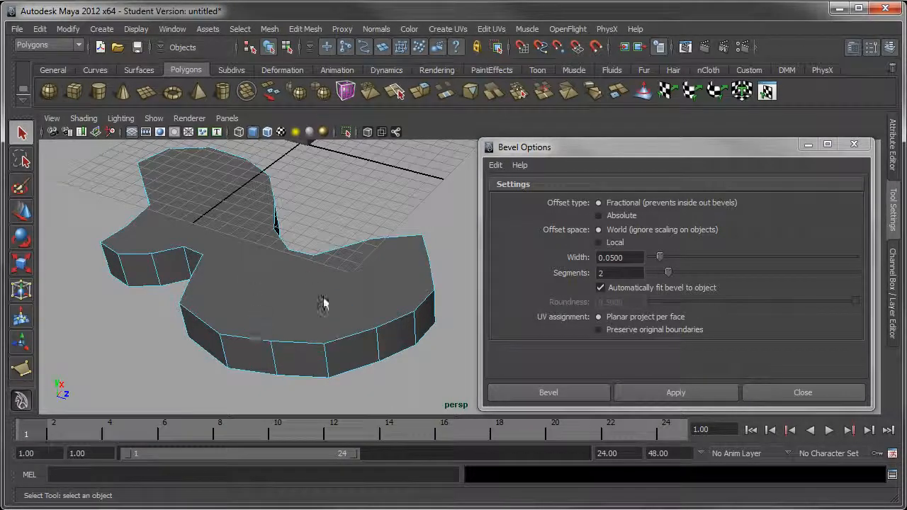
pyautogui.click(284, 346)
pyautogui.keyDown('alt'); pyautogui.moveTo(294, 364); pyautogui.dragTo(328, 330); pyautogui.keyUp('alt')
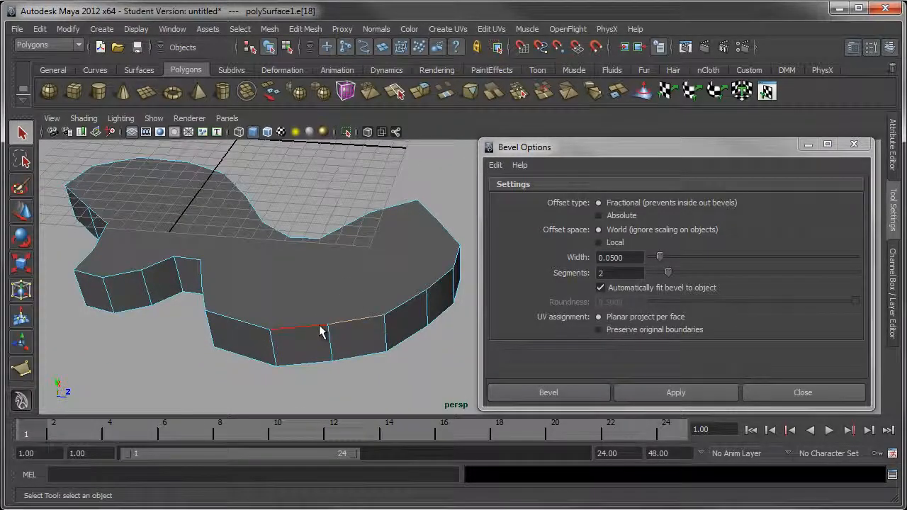
pyautogui.keyDown('shift'); pyautogui.click(321, 330); pyautogui.keyUp('shift')
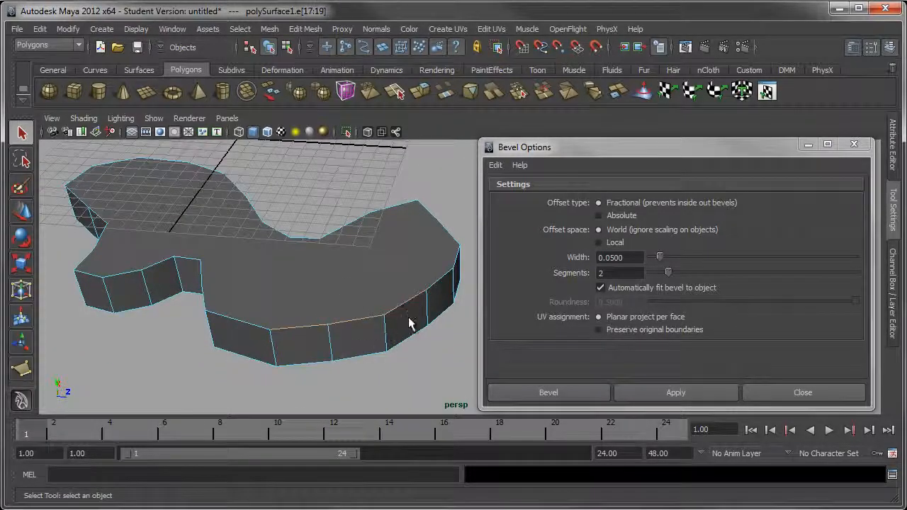
pyautogui.keyDown('shift'); pyautogui.click(433, 284); pyautogui.keyUp('shift')
pyautogui.keyDown('shift'); pyautogui.click(431, 282); pyautogui.keyUp('shift')
pyautogui.keyDown('shift'); pyautogui.click(318, 330); pyautogui.keyUp('shift')
pyautogui.keyDown('shift'); pyautogui.click(257, 328); pyautogui.keyUp('shift')
# Add the top edges along the slab's wavy outer side to the selection
pyautogui.keyDown('alt'); pyautogui.moveTo(257, 331); pyautogui.dragTo(263, 344); pyautogui.keyUp('alt')
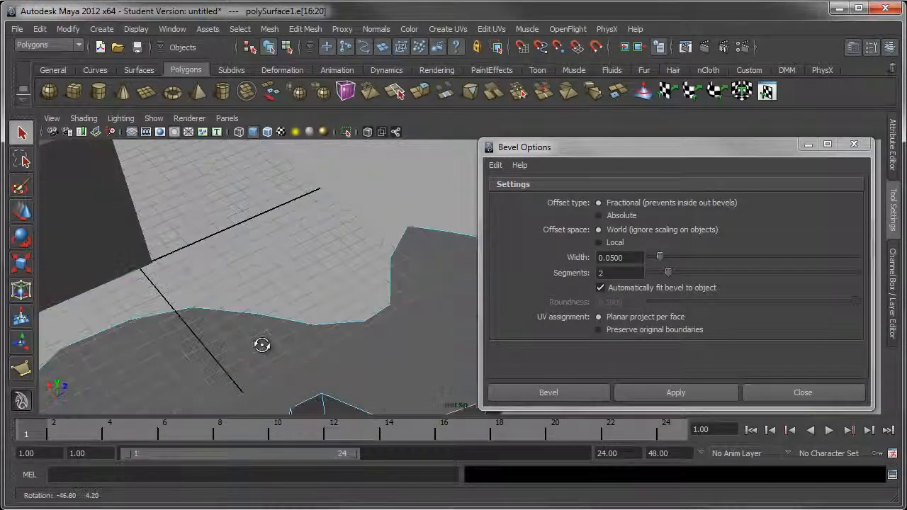
pyautogui.keyDown('alt'); pyautogui.moveTo(356, 334); pyautogui.dragTo(347, 245, button='middle'); pyautogui.keyUp('alt')
pyautogui.keyDown('shift'); pyautogui.click(379, 278); pyautogui.keyUp('shift')
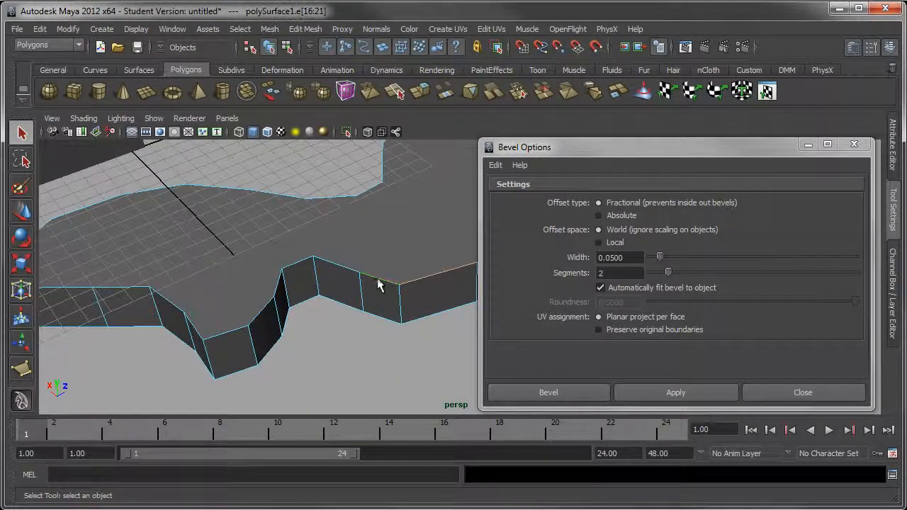
pyautogui.keyDown('shift'); pyautogui.click(348, 269); pyautogui.keyUp('shift')
pyautogui.keyDown('shift'); pyautogui.click(301, 262); pyautogui.keyUp('shift')
pyautogui.keyDown('shift'); pyautogui.click(268, 301); pyautogui.keyUp('shift')
pyautogui.keyDown('shift'); pyautogui.click(229, 333); pyautogui.keyUp('shift')
pyautogui.keyDown('shift'); pyautogui.click(177, 315); pyautogui.keyUp('shift')
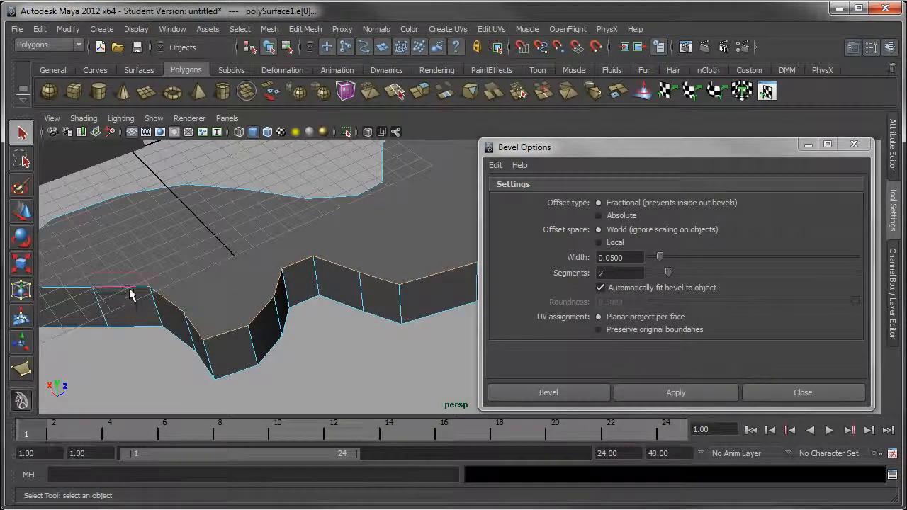
pyautogui.keyDown('shift'); pyautogui.click(131, 291); pyautogui.keyUp('shift')
pyautogui.keyDown('shift'); pyautogui.click(89, 288); pyautogui.keyUp('shift')
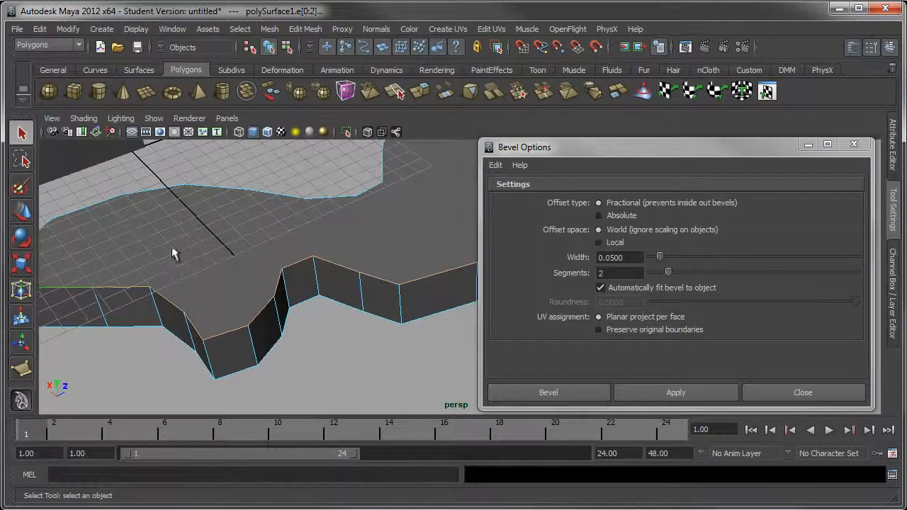
# Add the top edges around the slab's narrow end next to the cube to the selection
pyautogui.keyDown('alt'); pyautogui.moveTo(174, 254); pyautogui.dragTo(213, 251, button='middle'); pyautogui.keyUp('alt')
pyautogui.keyDown('alt'); pyautogui.moveTo(212, 251); pyautogui.dragTo(261, 243); pyautogui.keyUp('alt')
pyautogui.keyDown('alt'); pyautogui.moveTo(319, 265); pyautogui.dragTo(336, 266, button='middle'); pyautogui.keyUp('alt')
pyautogui.keyDown('alt'); pyautogui.moveTo(336, 266); pyautogui.dragTo(437, 266); pyautogui.keyUp('alt')
pyautogui.keyDown('alt'); pyautogui.moveTo(436, 266); pyautogui.dragTo(283, 267, button='middle'); pyautogui.keyUp('alt')
pyautogui.keyDown('alt'); pyautogui.moveTo(284, 268); pyautogui.dragTo(312, 318); pyautogui.keyUp('alt')
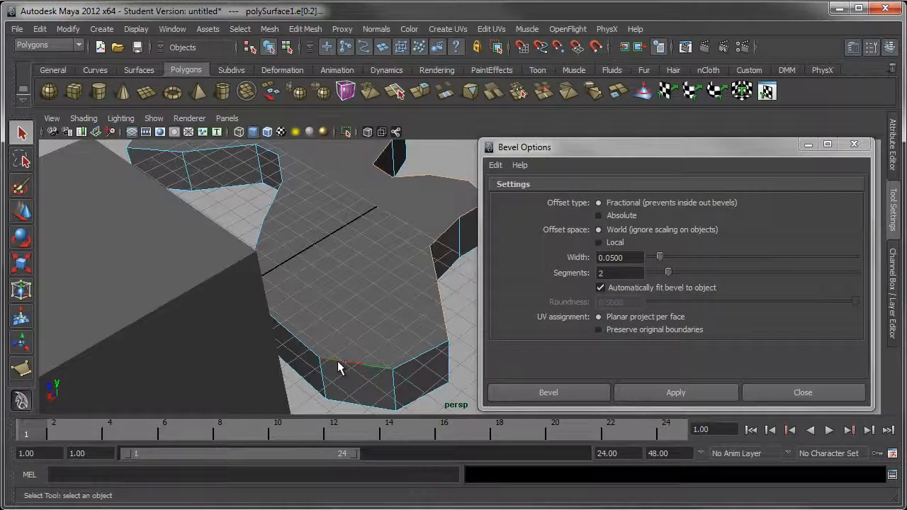
pyautogui.keyDown('shift'); pyautogui.click(338, 361); pyautogui.keyUp('shift')
pyautogui.keyDown('shift'); pyautogui.click(297, 334); pyautogui.keyUp('shift')
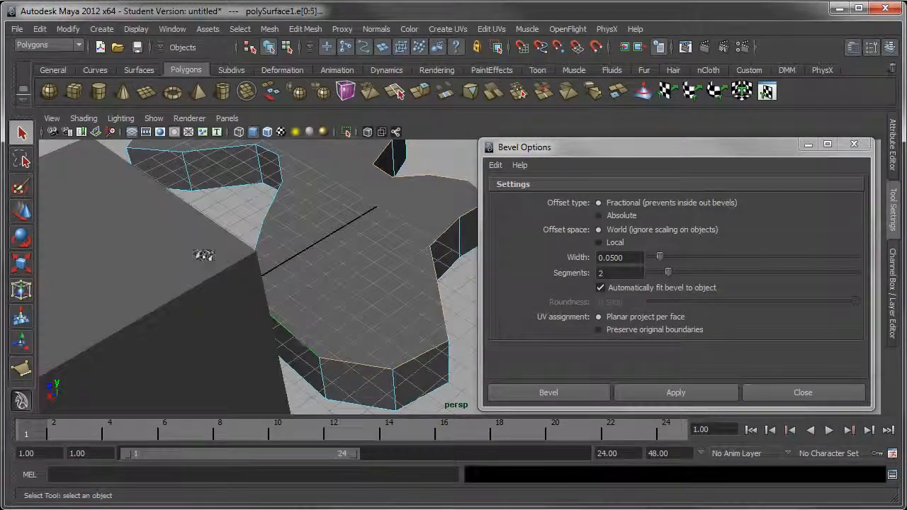
# Add the remaining top edges along the slab's concave inner side and around the adjoining tip, completing the outline selection
pyautogui.keyDown('alt'); pyautogui.moveTo(203, 253); pyautogui.dragTo(296, 231); pyautogui.keyUp('alt')
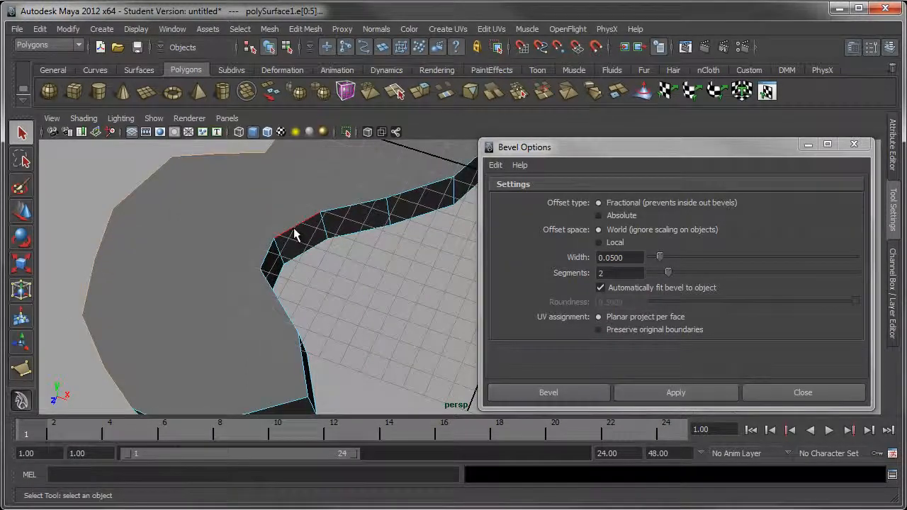
pyautogui.keyDown('shift'); pyautogui.click(402, 192); pyautogui.keyUp('shift')
pyautogui.keyDown('shift'); pyautogui.click(461, 171); pyautogui.keyUp('shift')
pyautogui.keyDown('alt'); pyautogui.moveTo(437, 210); pyautogui.dragTo(350, 251, button='middle'); pyautogui.keyUp('alt')
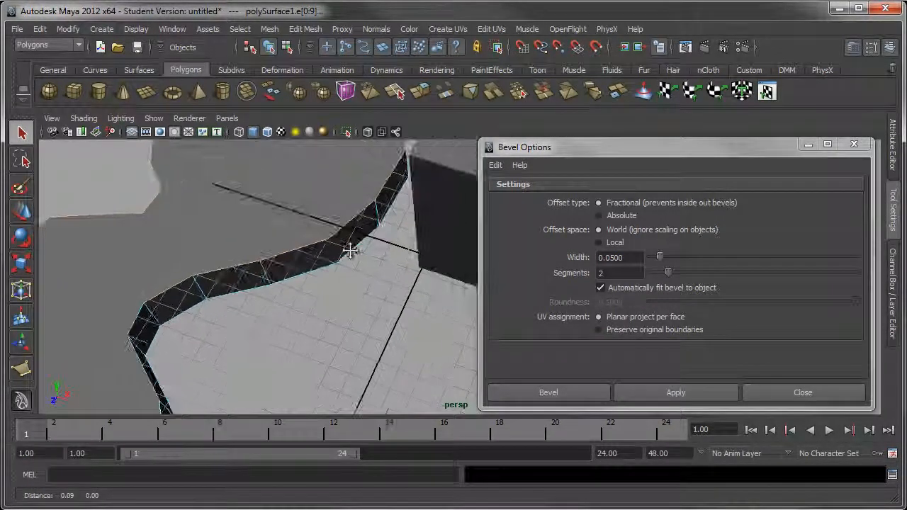
pyautogui.keyDown('alt'); pyautogui.moveTo(350, 251); pyautogui.dragTo(348, 203); pyautogui.keyUp('alt')
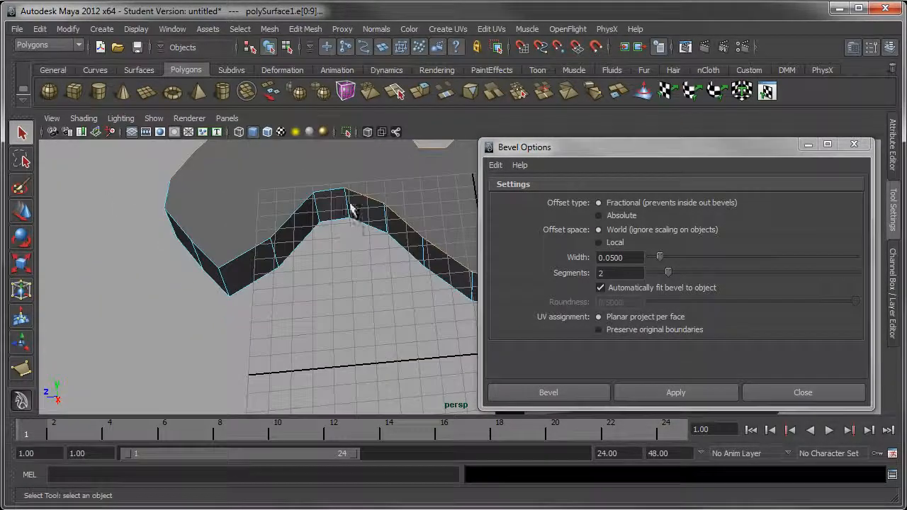
pyautogui.keyDown('shift'); pyautogui.click(305, 202); pyautogui.keyUp('shift')
pyautogui.keyDown('shift'); pyautogui.click(261, 241); pyautogui.keyUp('shift')
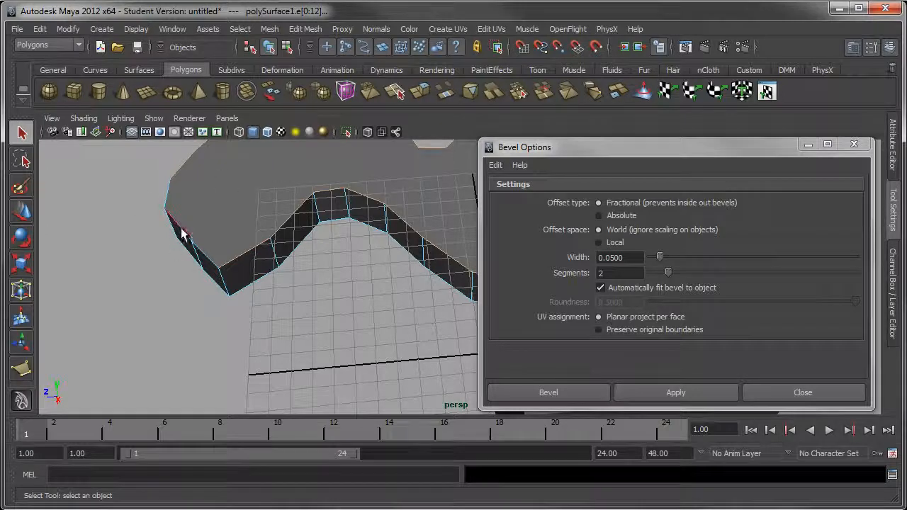
pyautogui.keyDown('shift'); pyautogui.click(197, 252); pyautogui.keyUp('shift')
pyautogui.keyDown('shift'); pyautogui.click(182, 228); pyautogui.keyUp('shift')
pyautogui.keyDown('shift'); pyautogui.click(169, 197); pyautogui.keyUp('shift')
# Check the selected top edges around the slab and reset the Bevel options to their defaults
pyautogui.keyDown('alt'); pyautogui.moveTo(352, 297); pyautogui.dragTo(233, 258); pyautogui.keyUp('alt')
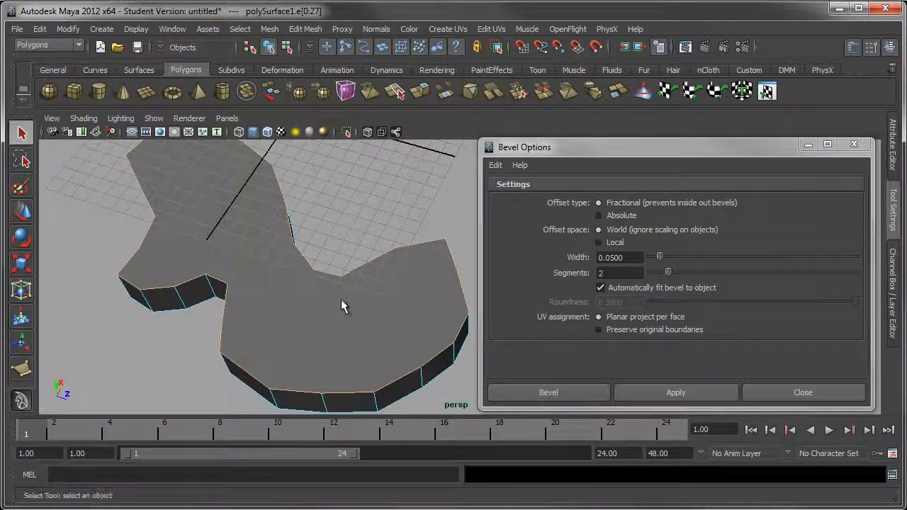
pyautogui.keyDown('alt'); pyautogui.moveTo(345, 306); pyautogui.dragTo(345, 222); pyautogui.keyUp('alt')
pyautogui.keyDown('alt'); pyautogui.moveTo(345, 231); pyautogui.dragTo(371, 281, button='right'); pyautogui.keyUp('alt')
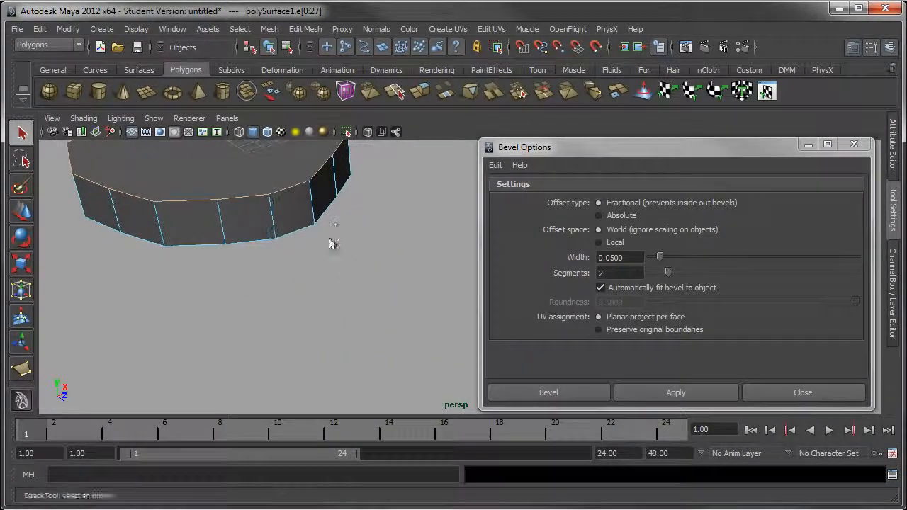
pyautogui.keyDown('alt'); pyautogui.moveTo(330, 234); pyautogui.dragTo(407, 290, button='middle'); pyautogui.keyUp('alt')
pyautogui.keyDown('alt'); pyautogui.moveTo(363, 250); pyautogui.dragTo(336, 276, button='right'); pyautogui.keyUp('alt')
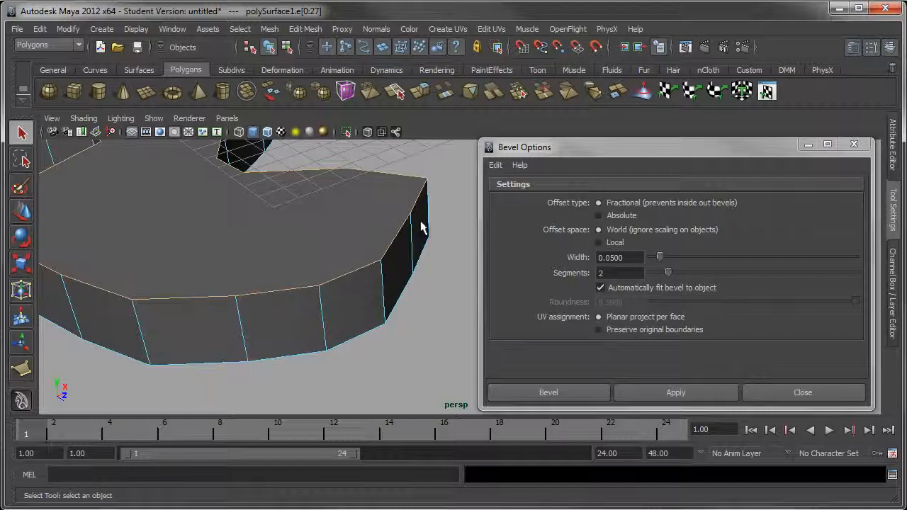
pyautogui.keyDown('alt'); pyautogui.moveTo(363, 291); pyautogui.dragTo(357, 287, button='middle'); pyautogui.keyUp('alt')
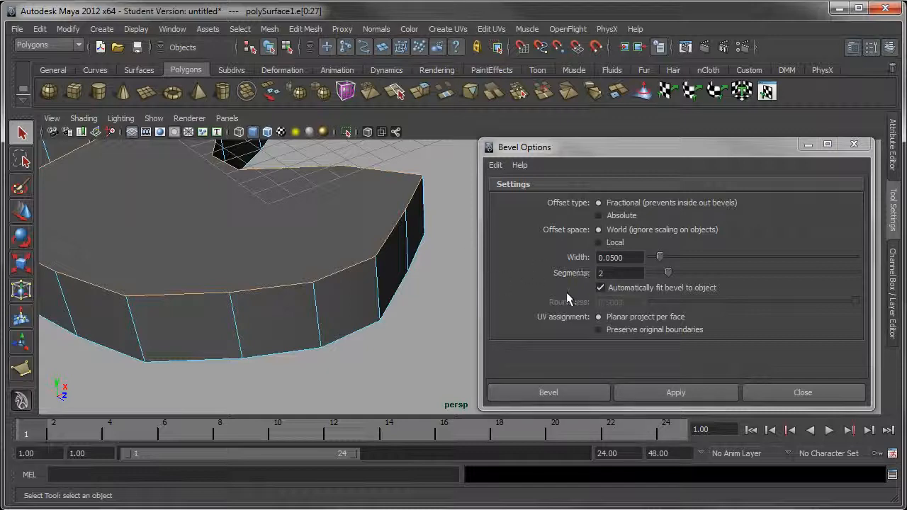
pyautogui.click(499, 166)
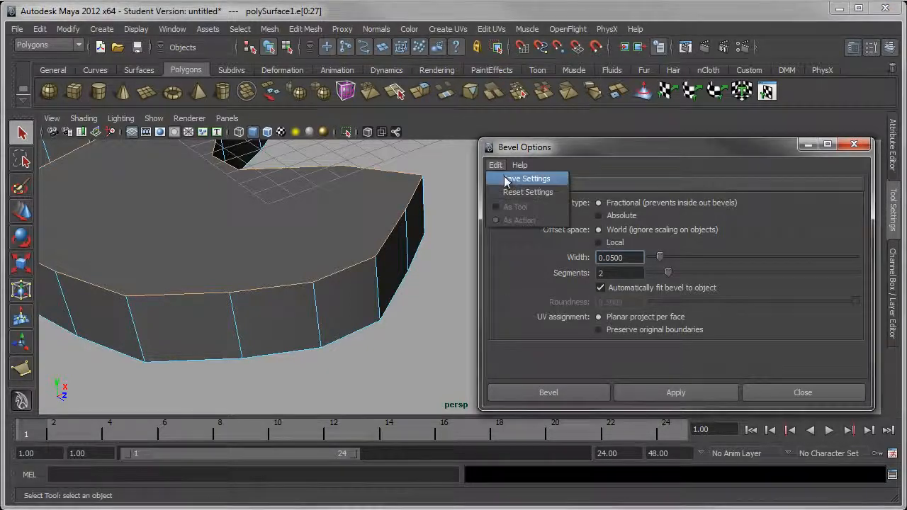
pyautogui.click(509, 191)
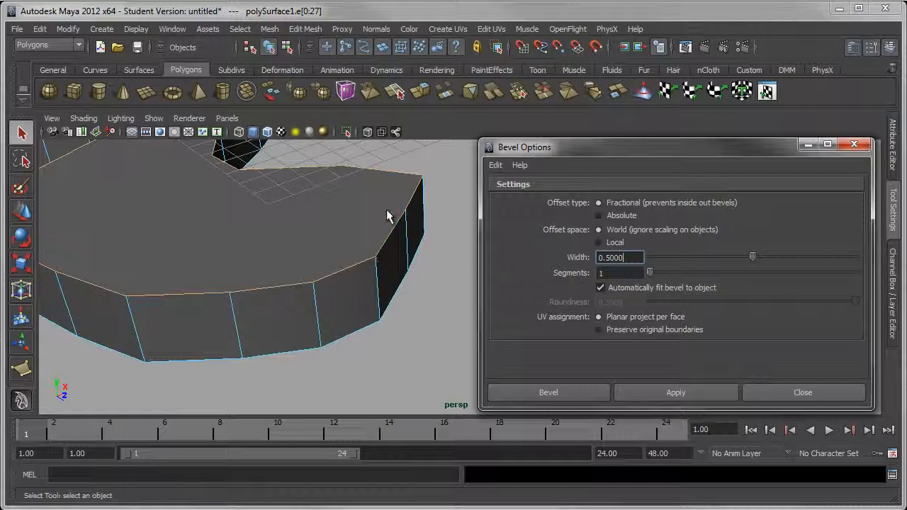
# Bevel the slab's selected top edges with a fractional width of 0.5 and 1 segment, keeping the Bevel options open
pyautogui.keyDown('alt'); pyautogui.moveTo(166, 225); pyautogui.dragTo(210, 307); pyautogui.keyUp('alt')
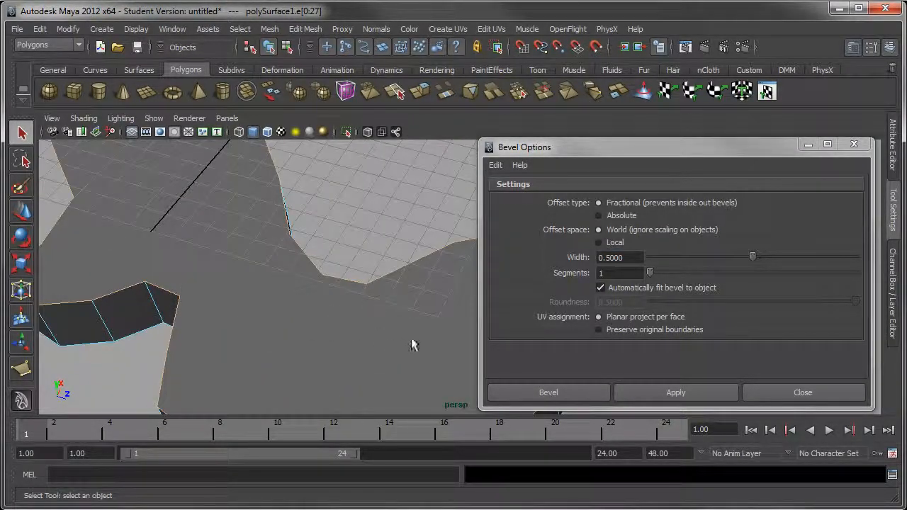
pyautogui.scroll(-4, 412, 339)
pyautogui.keyDown('alt'); pyautogui.moveTo(414, 310); pyautogui.dragTo(338, 295); pyautogui.keyUp('alt')
pyautogui.keyDown('alt'); pyautogui.moveTo(407, 308); pyautogui.dragTo(331, 301, button='middle'); pyautogui.keyUp('alt')
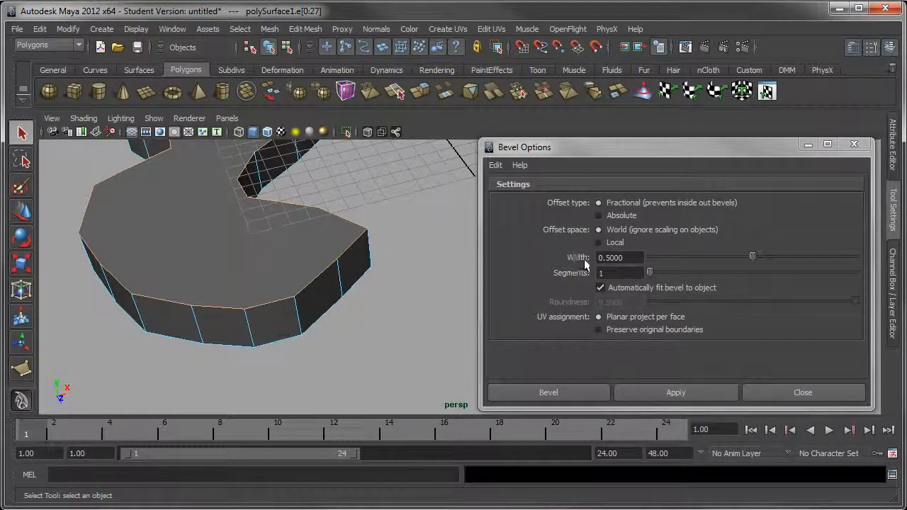
pyautogui.click(629, 257)
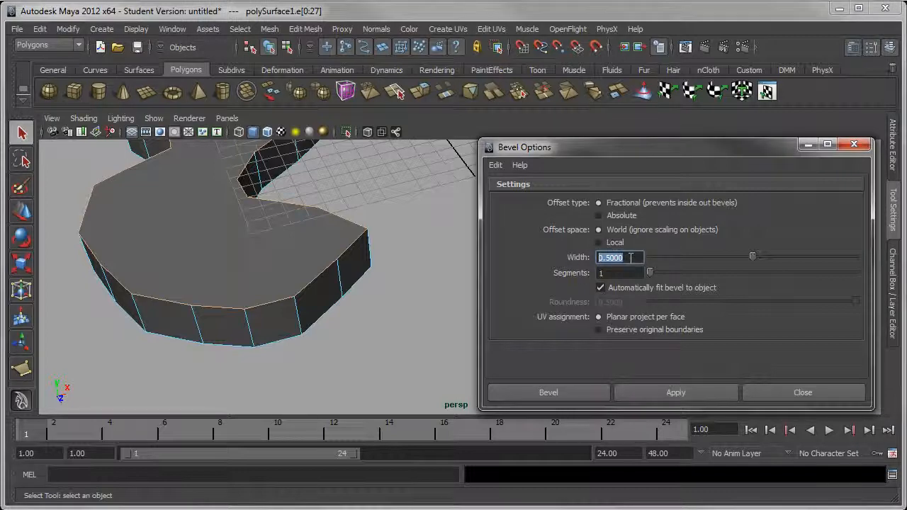
pyautogui.keyDown('alt'); pyautogui.moveTo(388, 258); pyautogui.dragTo(414, 261, button='middle'); pyautogui.keyUp('alt')
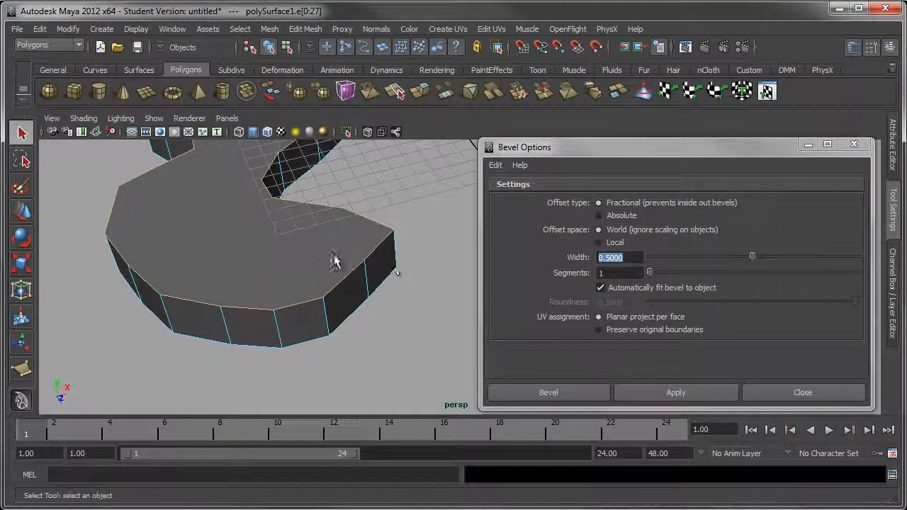
pyautogui.keyDown('alt'); pyautogui.moveTo(335, 261); pyautogui.dragTo(380, 237); pyautogui.keyUp('alt')
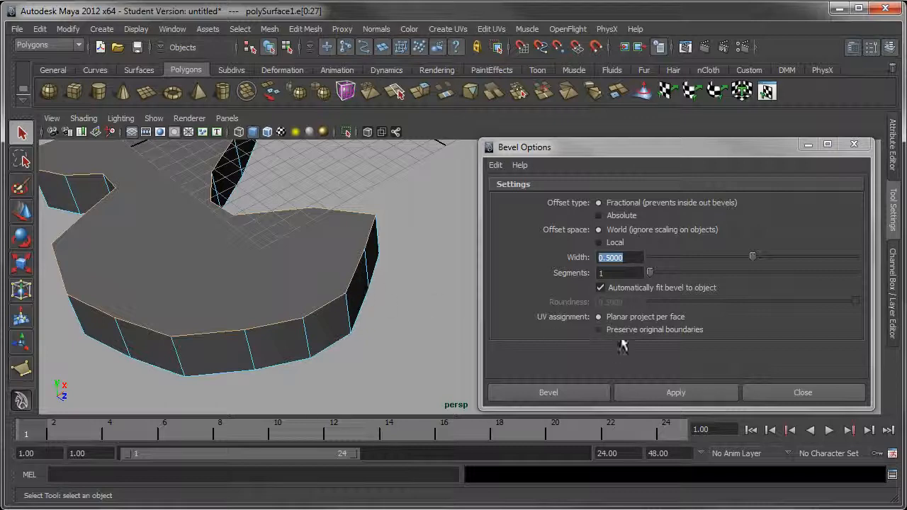
pyautogui.keyDown('alt'); pyautogui.moveTo(330, 262); pyautogui.dragTo(347, 249, button='middle'); pyautogui.keyUp('alt')
pyautogui.keyDown('alt'); pyautogui.moveTo(342, 274); pyautogui.dragTo(379, 265); pyautogui.keyUp('alt')
pyautogui.click(674, 394)
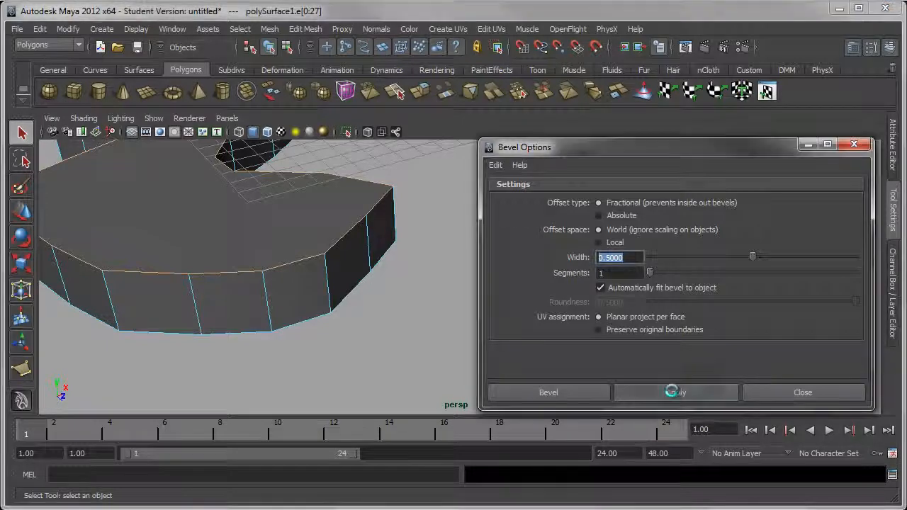
# Examine the new bevel around the slab's large rounded end and its sharp tip
pyautogui.keyDown('alt'); pyautogui.moveTo(328, 235); pyautogui.dragTo(389, 270, button='middle'); pyautogui.keyUp('alt')
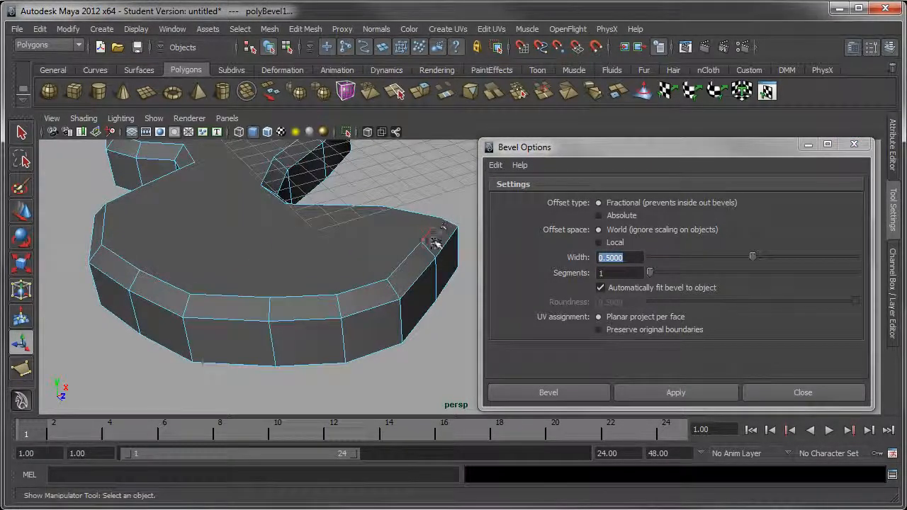
pyautogui.keyDown('alt'); pyautogui.moveTo(264, 277); pyautogui.dragTo(383, 291, button='right'); pyautogui.keyUp('alt')
pyautogui.keyDown('alt'); pyautogui.moveTo(410, 292); pyautogui.dragTo(381, 227, button='middle'); pyautogui.keyUp('alt')
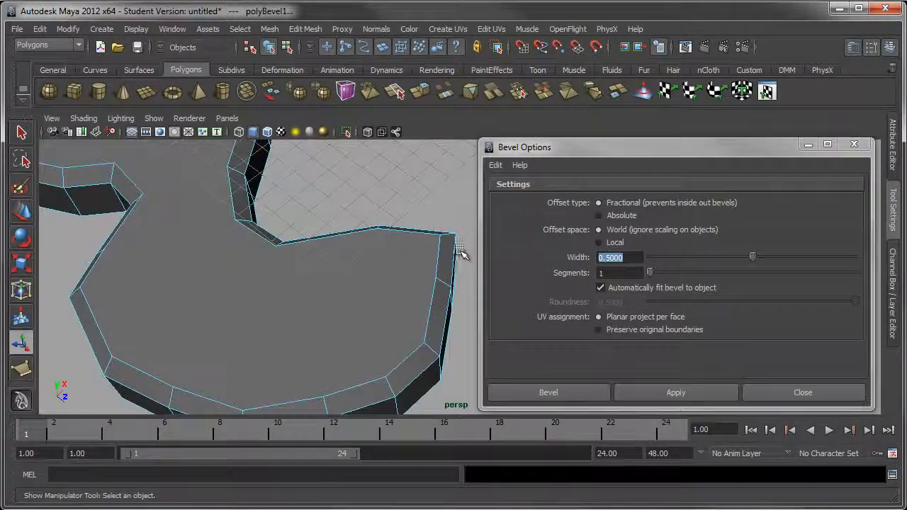
pyautogui.keyDown('alt'); pyautogui.moveTo(427, 245); pyautogui.dragTo(336, 257, button='middle'); pyautogui.keyUp('alt')
pyautogui.keyDown('alt'); pyautogui.moveTo(385, 260); pyautogui.dragTo(338, 248); pyautogui.keyUp('alt')
pyautogui.keyDown('alt'); pyautogui.moveTo(354, 225); pyautogui.dragTo(376, 311, button='middle'); pyautogui.keyUp('alt')
pyautogui.keyDown('alt'); pyautogui.moveTo(342, 288); pyautogui.dragTo(329, 278); pyautogui.keyUp('alt')
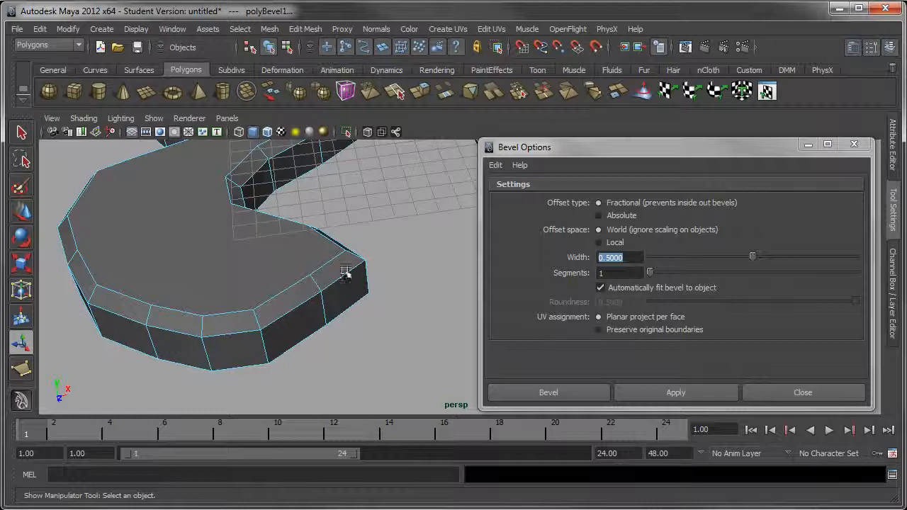
# Examine the bevel along the slab's wavy side and narrow end from above and in profile
pyautogui.keyDown('alt'); pyautogui.moveTo(277, 250); pyautogui.dragTo(340, 323); pyautogui.keyUp('alt')
pyautogui.keyDown('alt'); pyautogui.moveTo(341, 322); pyautogui.dragTo(340, 233, button='middle'); pyautogui.keyUp('alt')
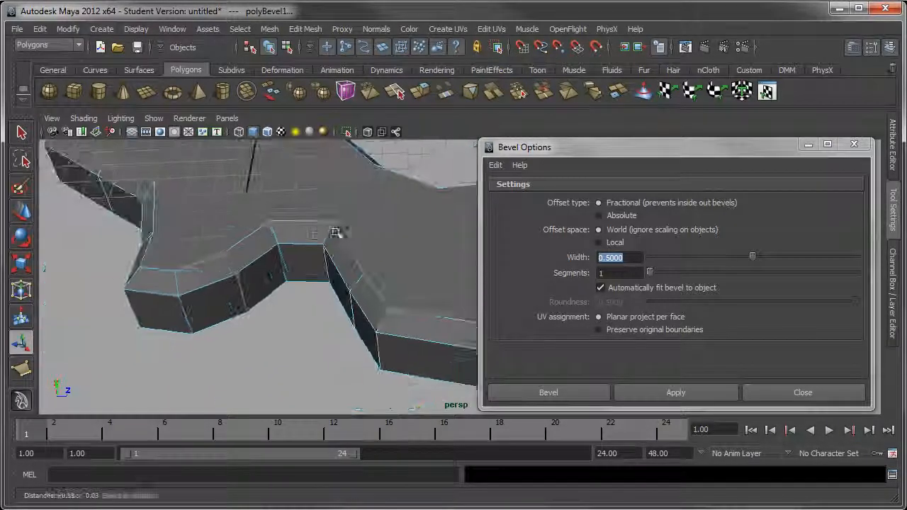
pyautogui.keyDown('alt'); pyautogui.moveTo(172, 213); pyautogui.dragTo(321, 256, button='right'); pyautogui.keyUp('alt')
pyautogui.keyDown('alt'); pyautogui.moveTo(323, 256); pyautogui.dragTo(340, 239); pyautogui.keyUp('alt')
pyautogui.keyDown('alt'); pyautogui.moveTo(373, 188); pyautogui.dragTo(321, 248, button='middle'); pyautogui.keyUp('alt')
pyautogui.keyDown('alt'); pyautogui.moveTo(322, 248); pyautogui.dragTo(342, 259, button='right'); pyautogui.keyUp('alt')
pyautogui.keyDown('alt'); pyautogui.moveTo(343, 260); pyautogui.dragTo(390, 266, button='middle'); pyautogui.keyUp('alt')
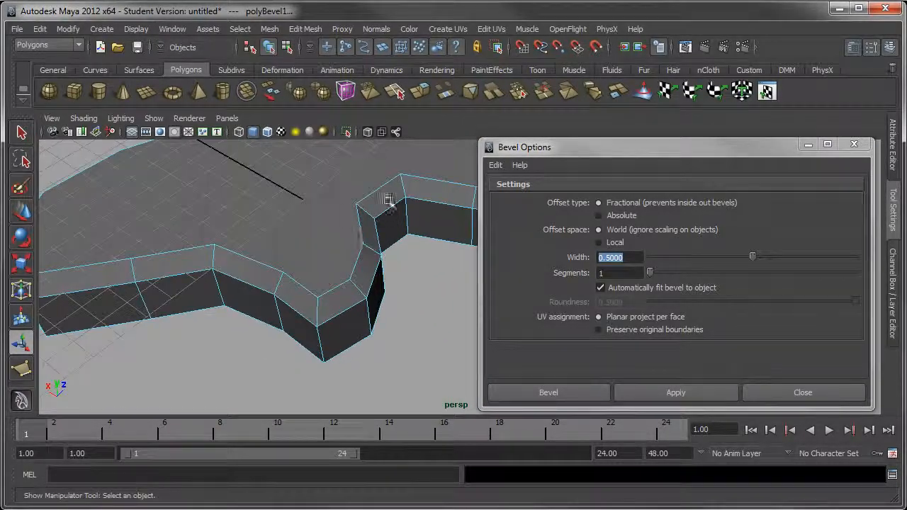
pyautogui.keyDown('alt'); pyautogui.moveTo(257, 292); pyautogui.dragTo(247, 239, button='right'); pyautogui.keyUp('alt')
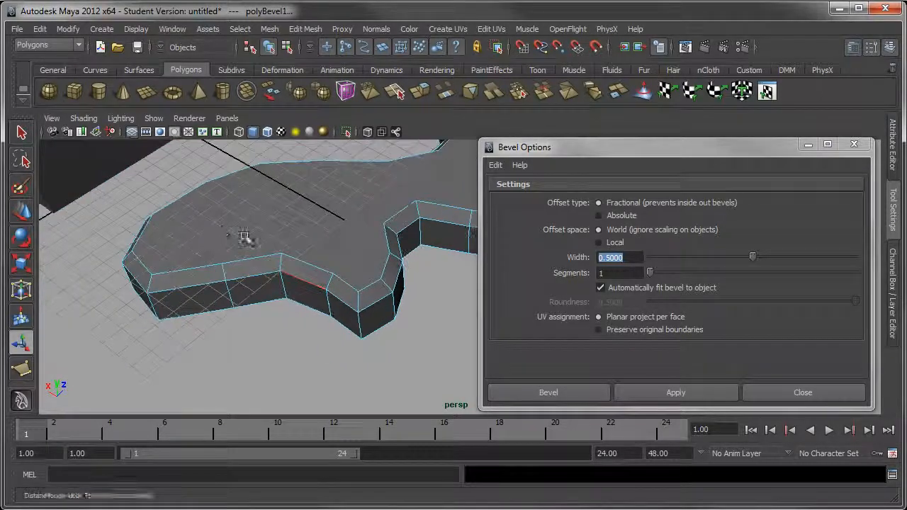
pyautogui.keyDown('alt'); pyautogui.moveTo(248, 239); pyautogui.dragTo(235, 186); pyautogui.keyUp('alt')
pyautogui.keyDown('alt'); pyautogui.moveTo(234, 186); pyautogui.dragTo(317, 301, button='middle'); pyautogui.keyUp('alt')
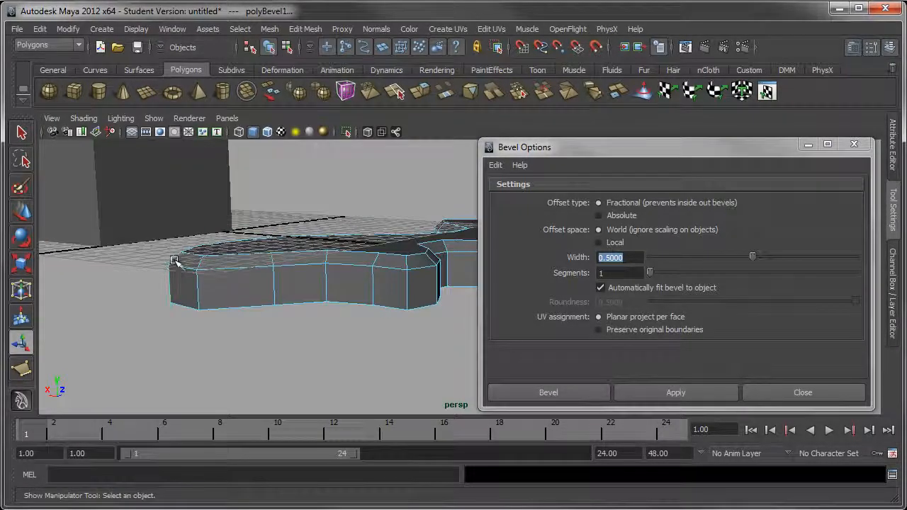
pyautogui.keyDown('alt'); pyautogui.moveTo(295, 272); pyautogui.dragTo(235, 274); pyautogui.keyUp('alt')
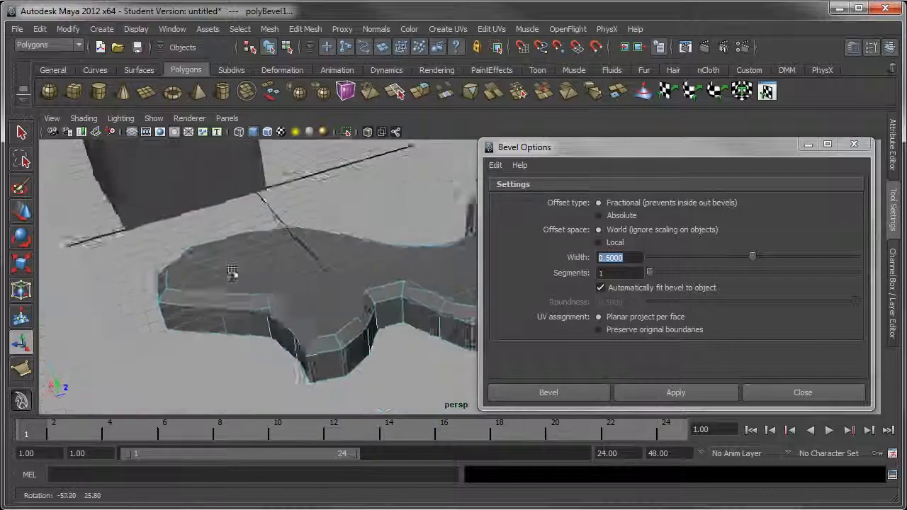
pyautogui.keyDown('alt'); pyautogui.moveTo(235, 274); pyautogui.dragTo(323, 266, button='middle'); pyautogui.keyUp('alt')
pyautogui.keyDown('alt'); pyautogui.moveTo(322, 266); pyautogui.dragTo(310, 312); pyautogui.keyUp('alt')
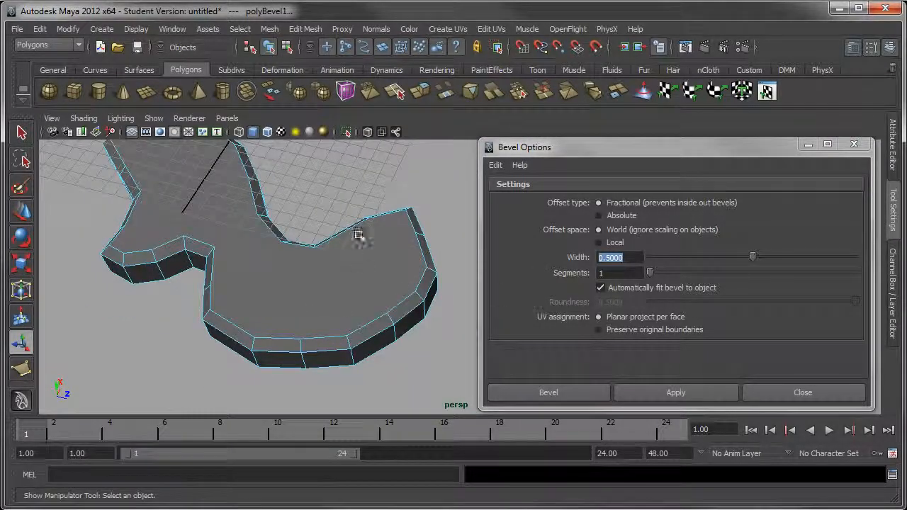
# Undo the 0.5-width bevel on the slab's top edges
pyautogui.keyDown('alt'); pyautogui.moveTo(405, 255); pyautogui.dragTo(391, 278, button='middle'); pyautogui.keyUp('alt')
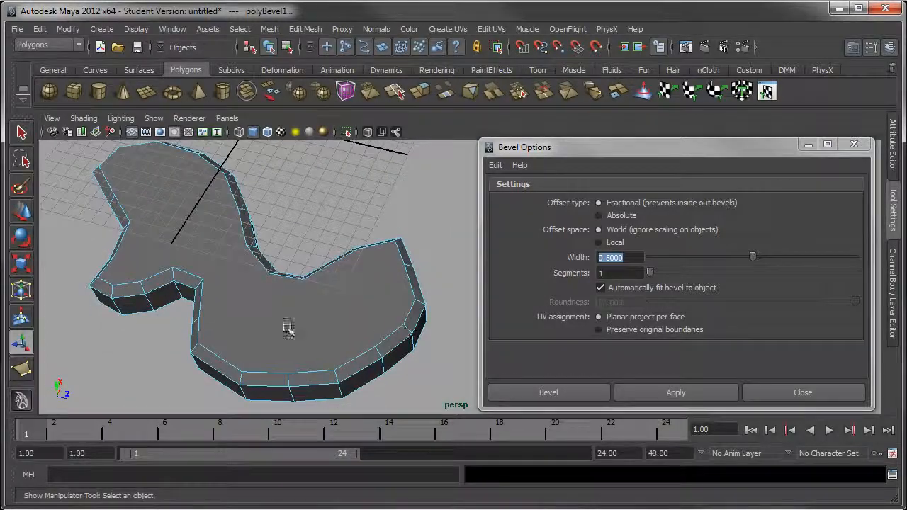
pyautogui.keyDown('alt'); pyautogui.moveTo(302, 303); pyautogui.dragTo(333, 307, button='middle'); pyautogui.keyUp('alt')
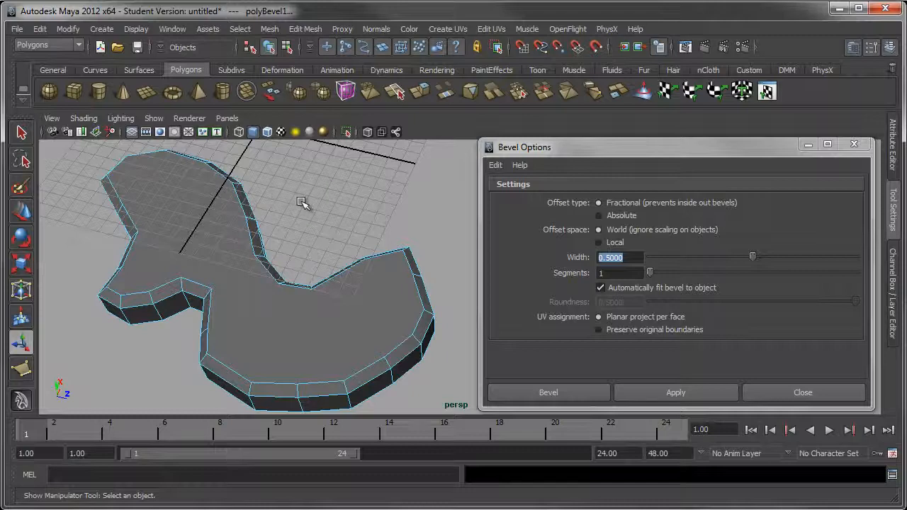
pyautogui.click(41, 29)
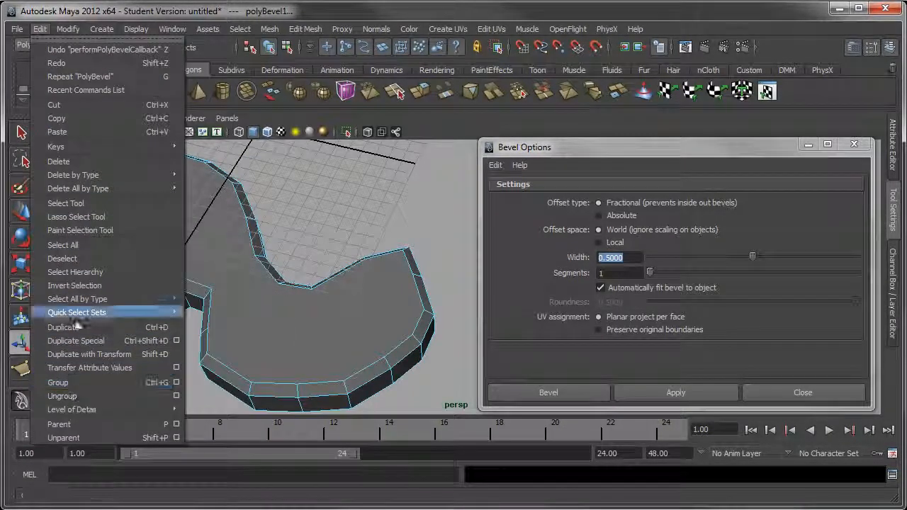
pyautogui.click(62, 51)
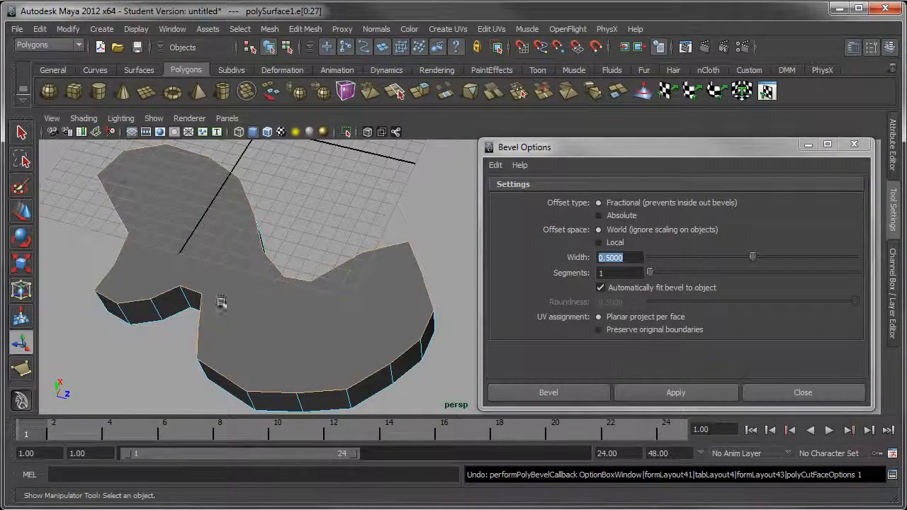
# Bevel the slab's selected top edges with a fractional width of 0.15 and 3 segments, keeping the Bevel options open
pyautogui.keyDown('alt'); pyautogui.moveTo(333, 340); pyautogui.dragTo(341, 291); pyautogui.keyUp('alt')
pyautogui.click(573, 217)
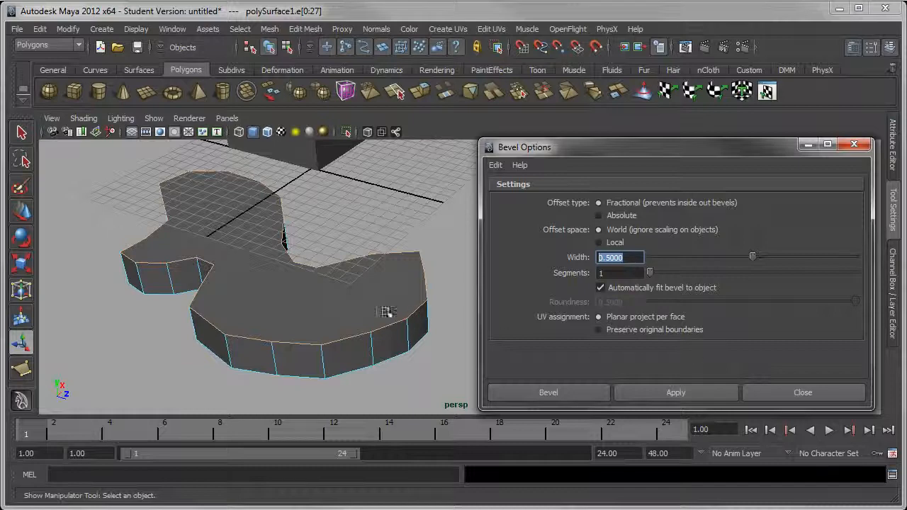
pyautogui.click(305, 28)
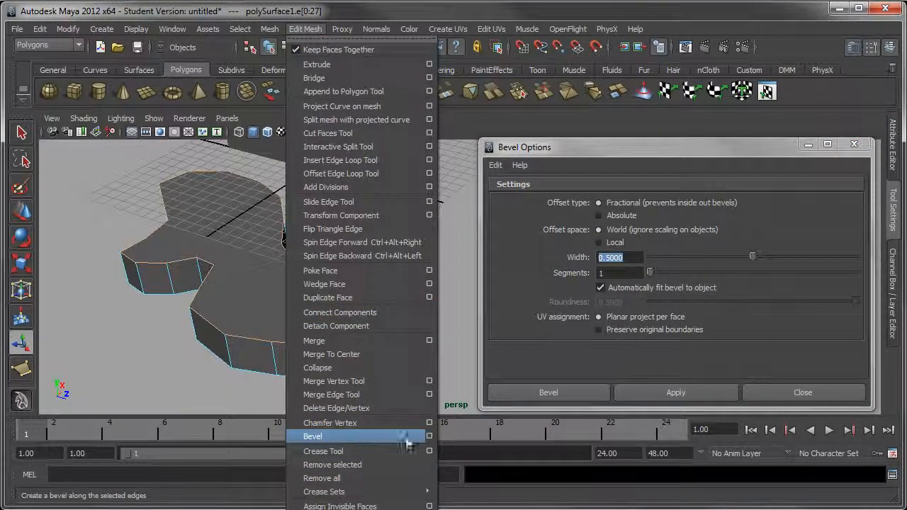
pyautogui.click(549, 346)
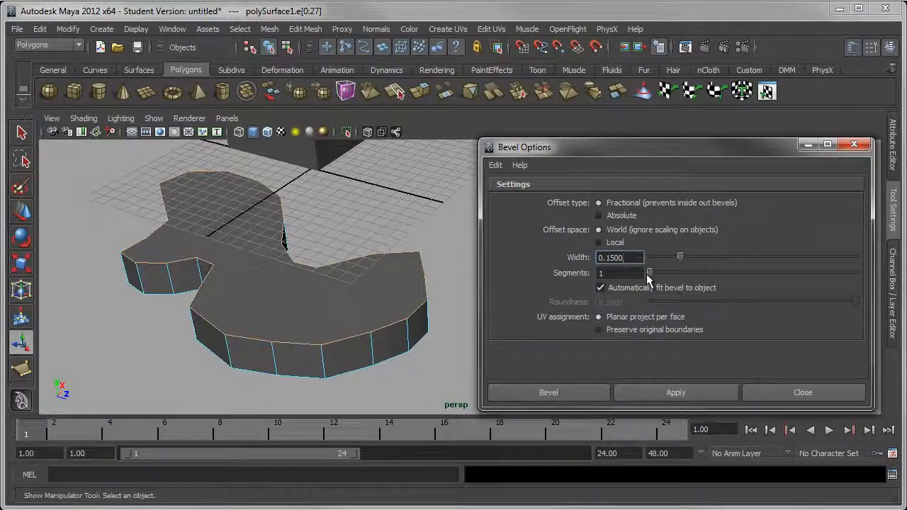
pyautogui.moveTo(654, 273); pyautogui.dragTo(688, 273)
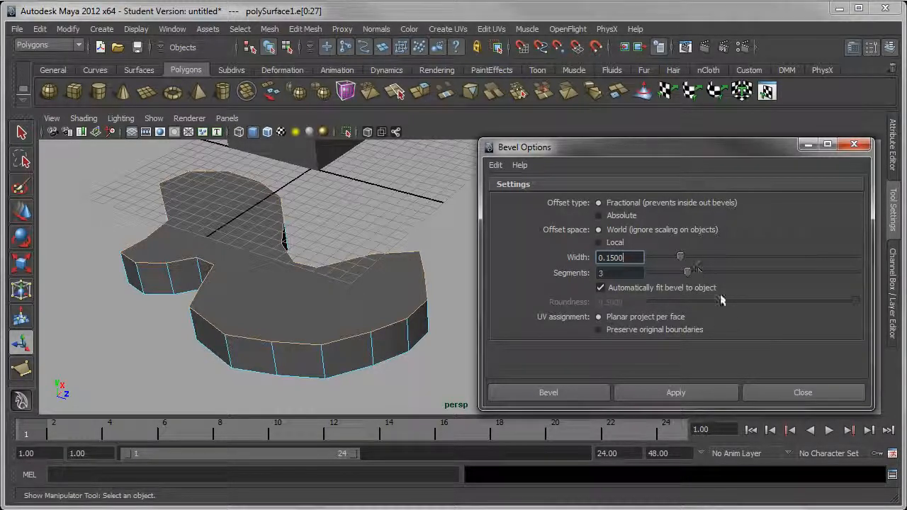
pyautogui.click(633, 394)
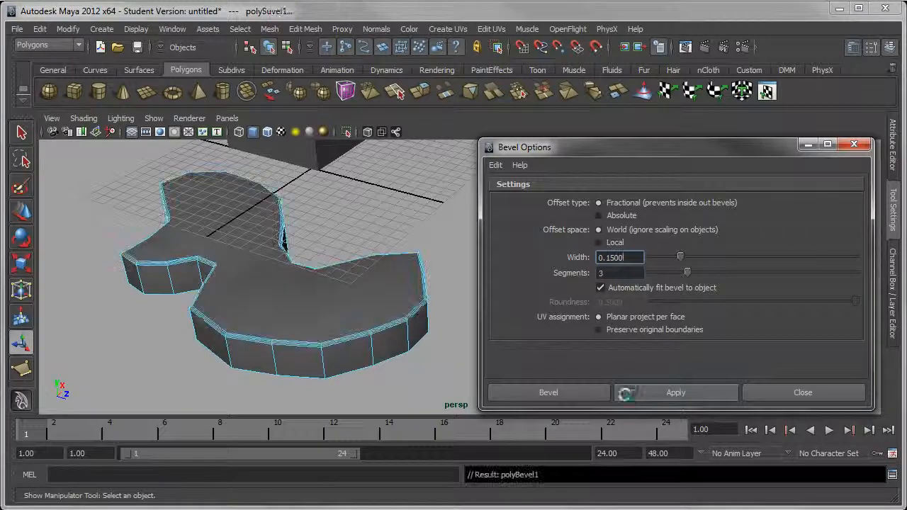
# Examine the three-segment bevel up close along the top edge of the slab's rounded end
pyautogui.keyDown('alt'); pyautogui.moveTo(405, 348); pyautogui.dragTo(313, 293, button='middle'); pyautogui.keyUp('alt')
pyautogui.keyDown('alt'); pyautogui.moveTo(279, 251); pyautogui.dragTo(403, 396, button='right'); pyautogui.keyUp('alt')
pyautogui.keyDown('alt'); pyautogui.moveTo(305, 292); pyautogui.dragTo(376, 257, button='middle'); pyautogui.keyUp('alt')
pyautogui.keyDown('alt'); pyautogui.moveTo(298, 273); pyautogui.dragTo(323, 329, button='right'); pyautogui.keyUp('alt')
pyautogui.keyDown('alt'); pyautogui.moveTo(213, 246); pyautogui.dragTo(439, 194, button='middle'); pyautogui.keyUp('alt')
pyautogui.keyDown('alt'); pyautogui.moveTo(439, 194); pyautogui.dragTo(366, 223); pyautogui.keyUp('alt')
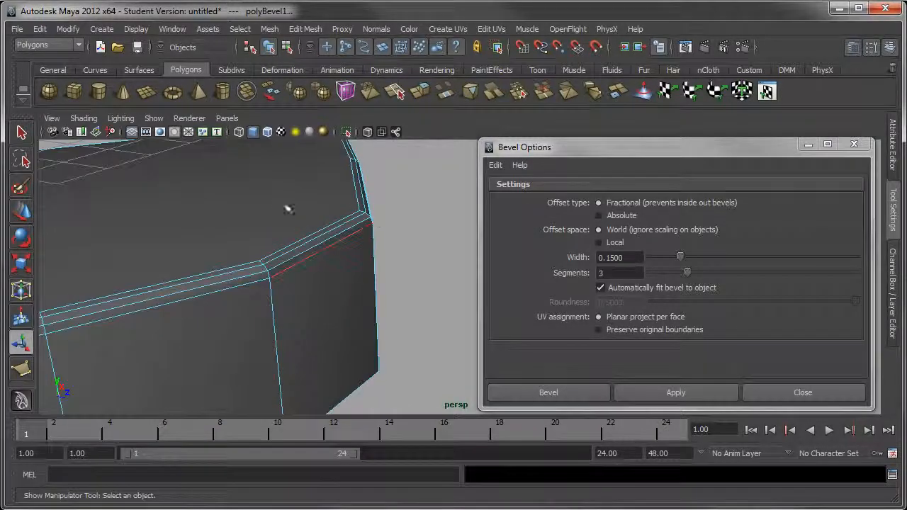
# Return the slab to object mode without a selection and examine its shaded bevel along the rounded end and wavy side
pyautogui.moveTo(286, 201); pyautogui.dragTo(310, 183, button='right')
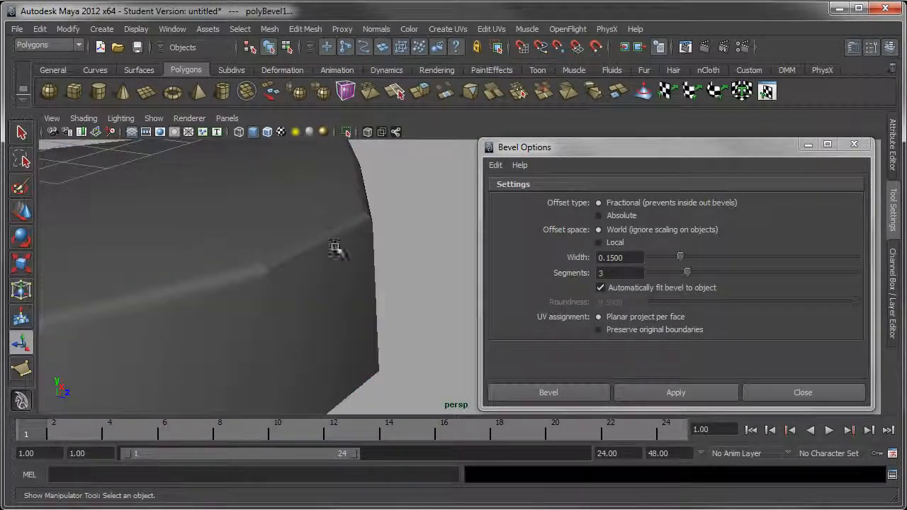
pyautogui.keyDown('alt'); pyautogui.moveTo(372, 292); pyautogui.dragTo(138, 218, button='right'); pyautogui.keyUp('alt')
pyautogui.keyDown('alt'); pyautogui.moveTo(138, 219); pyautogui.dragTo(290, 232); pyautogui.keyUp('alt')
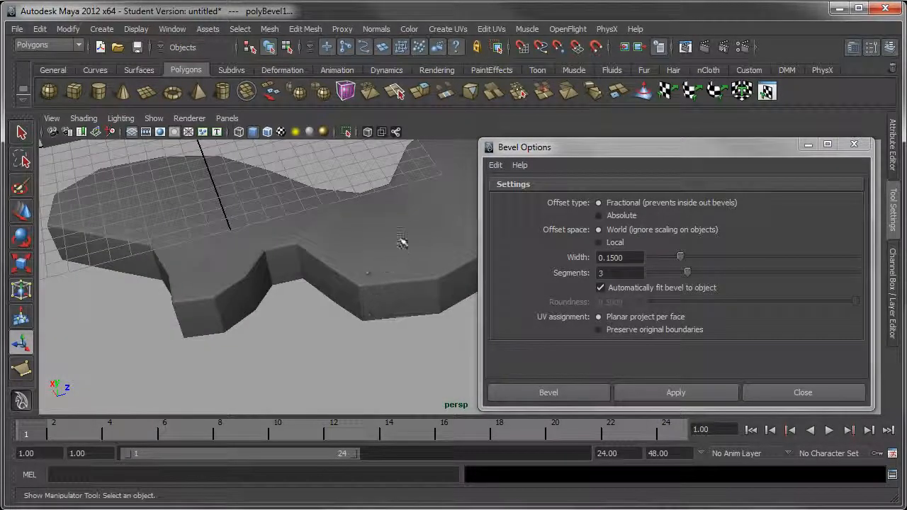
pyautogui.keyDown('alt'); pyautogui.moveTo(403, 238); pyautogui.dragTo(360, 308); pyautogui.keyUp('alt')
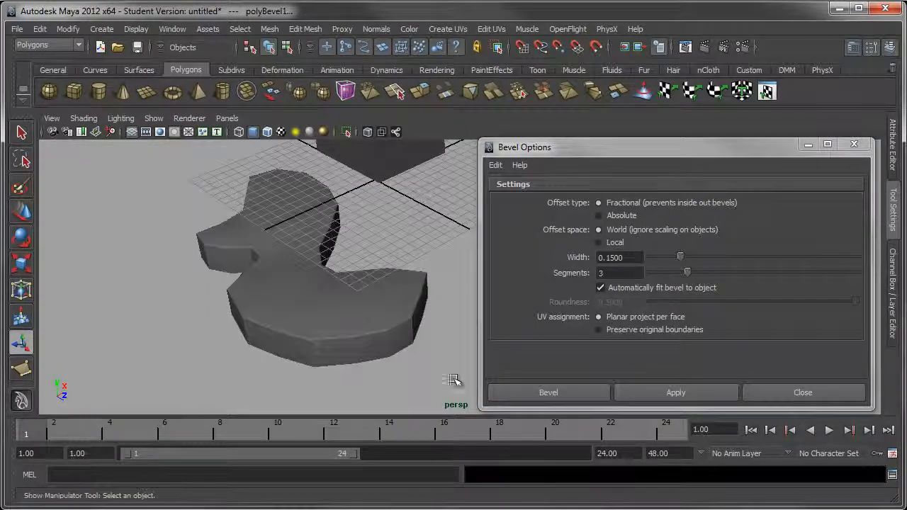
# Display the beveled slab in smooth mesh preview, deselect it, and inspect its large rounded end
pyautogui.click(378, 358)
pyautogui.press('3')
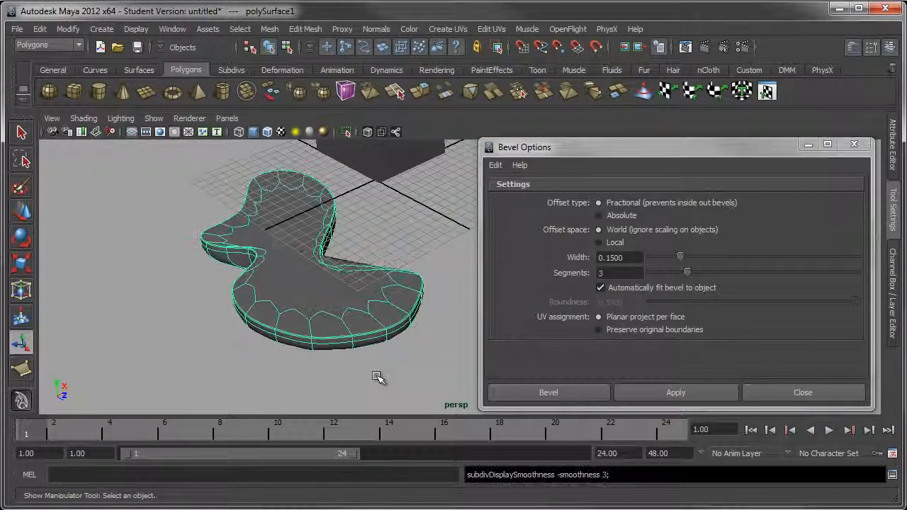
pyautogui.click(381, 375)
pyautogui.keyDown('alt'); pyautogui.moveTo(334, 327); pyautogui.dragTo(400, 403, button='right'); pyautogui.keyUp('alt')
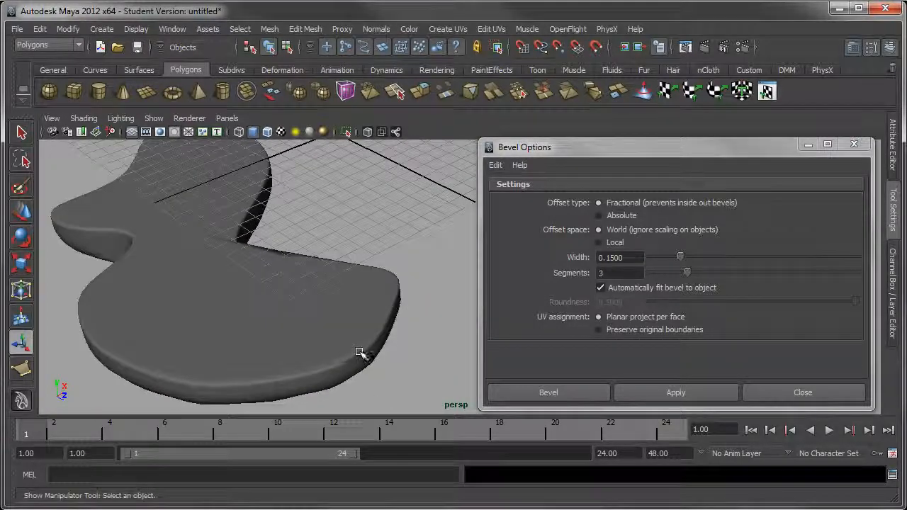